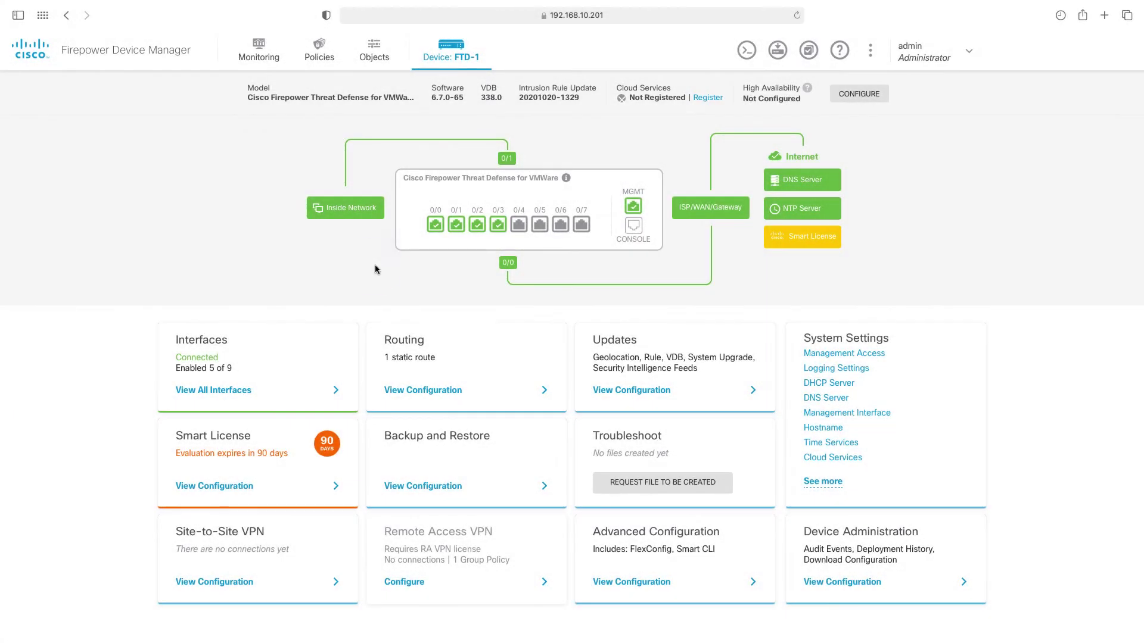
Go to the NAT policy and start a new manual static NAT rule
left_click(320, 53)
left_click(565, 132)
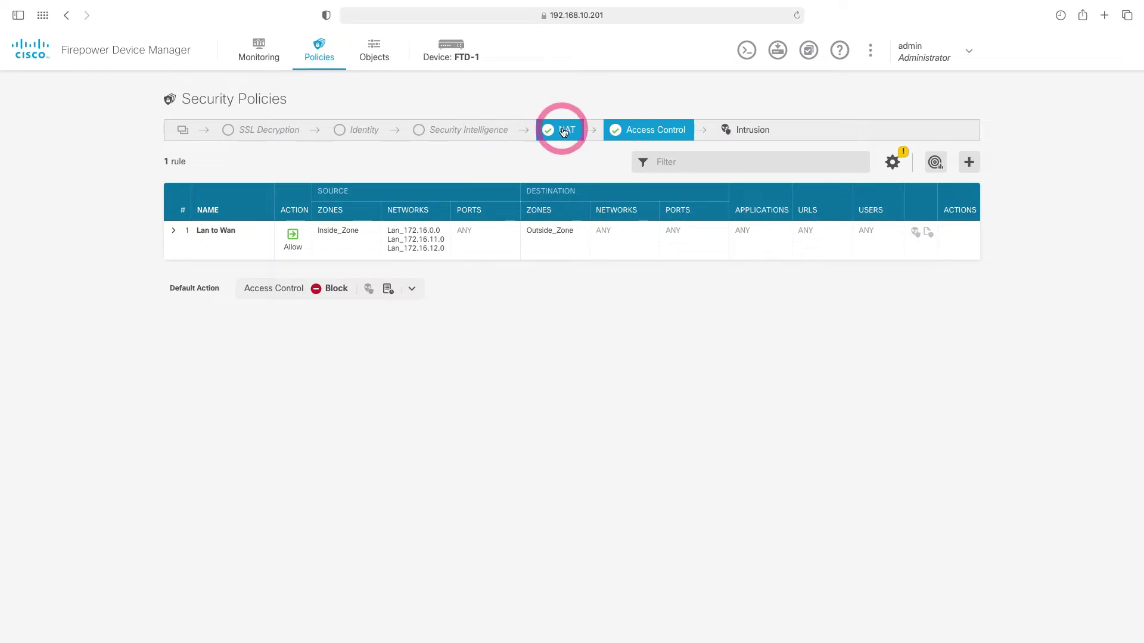
left_click(969, 163)
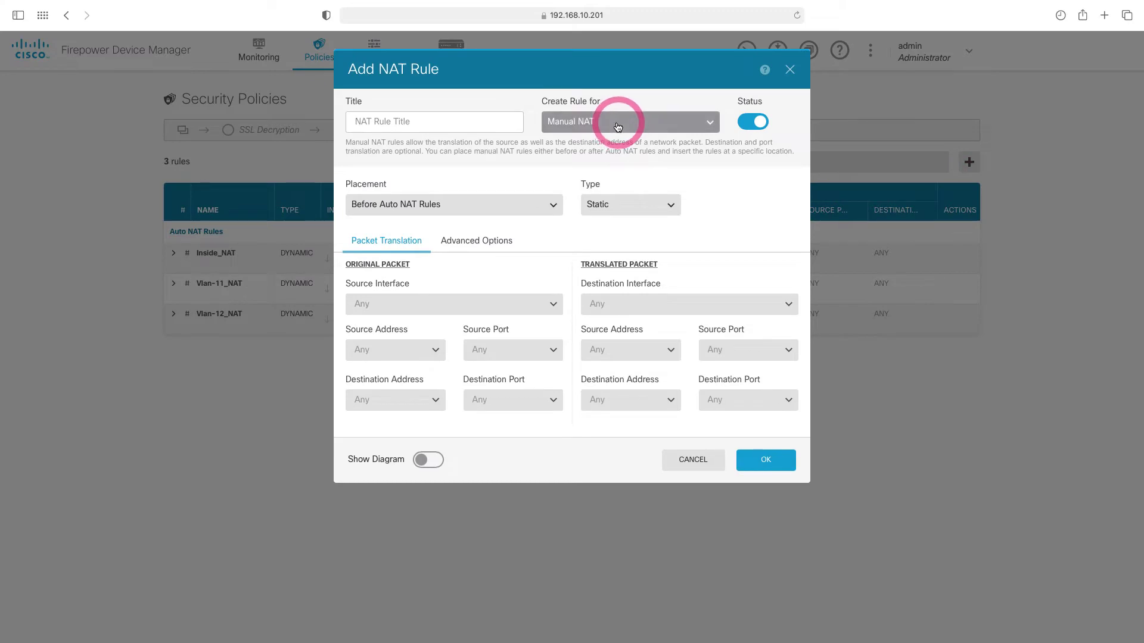
Title the rule Web_Server_NAT and set dmz as its original source interface
left_click(411, 120)
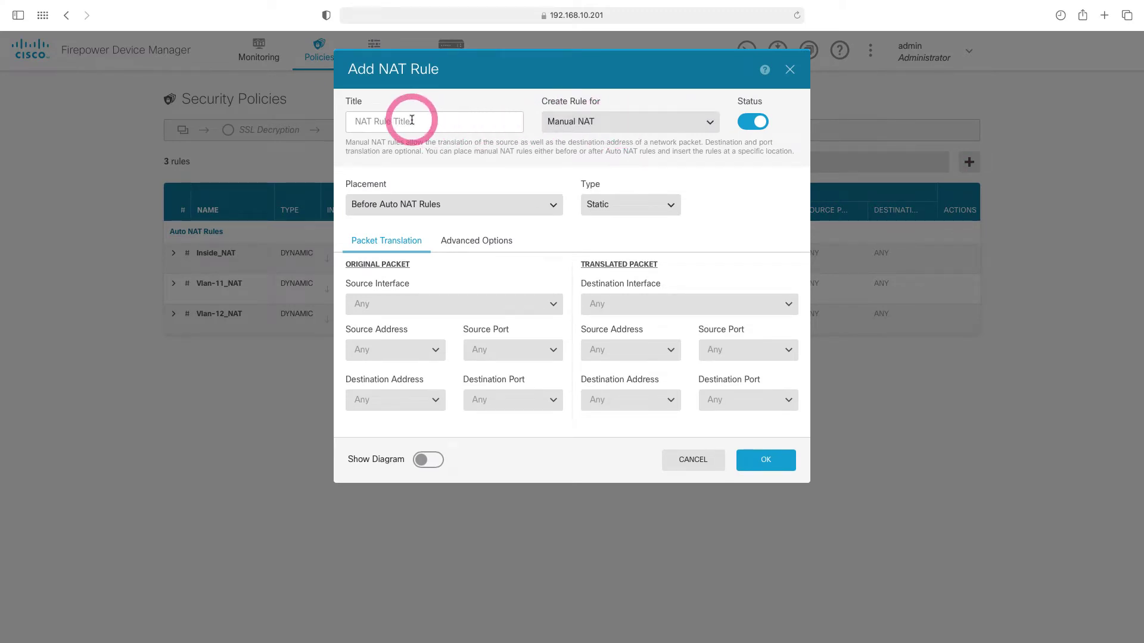
type("Web_Server_NAT")
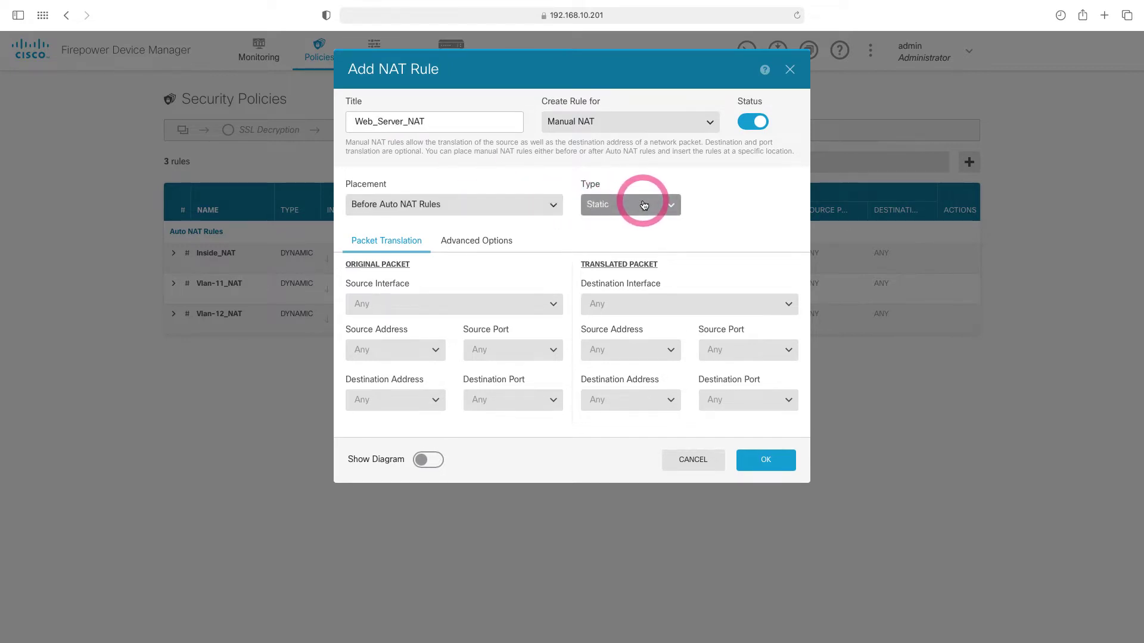
left_click(545, 306)
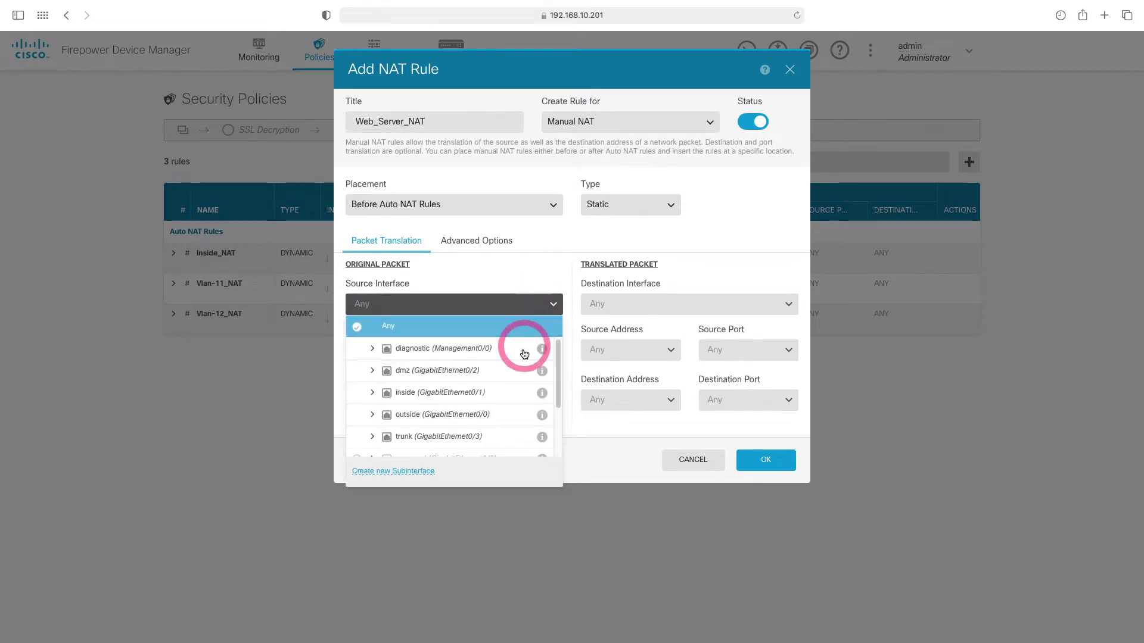
left_click(456, 369)
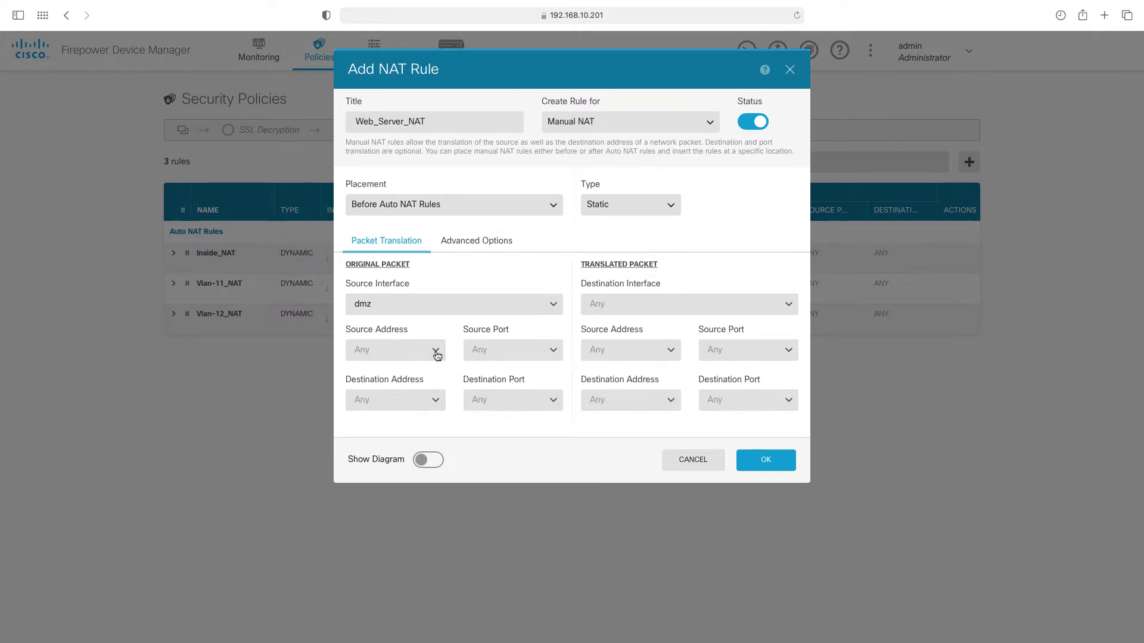
left_click(435, 351)
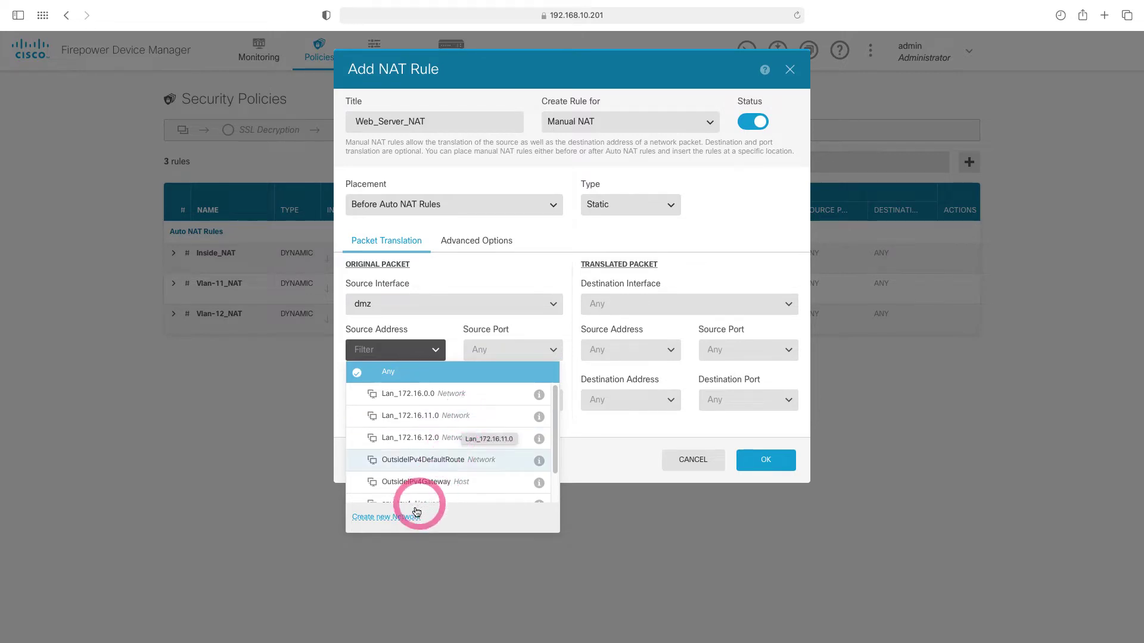
Create host object Web_Server_LAN_IP (10.1.0.100) and select it as the original source address
left_click(397, 517)
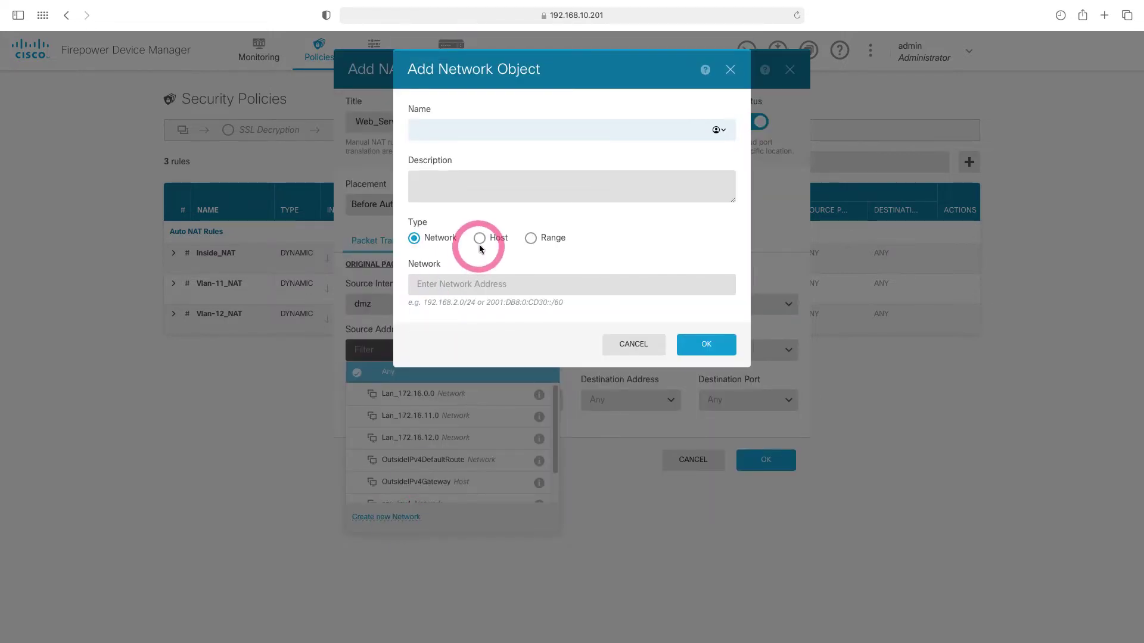
left_click(480, 239)
left_click(475, 284)
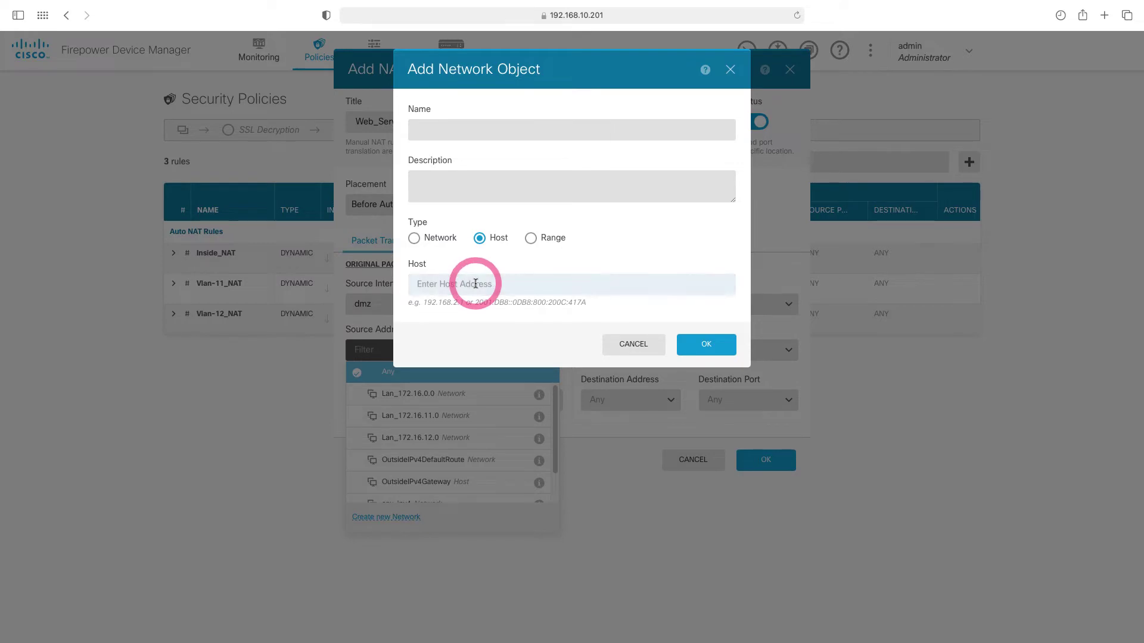
type("10.1.0.100")
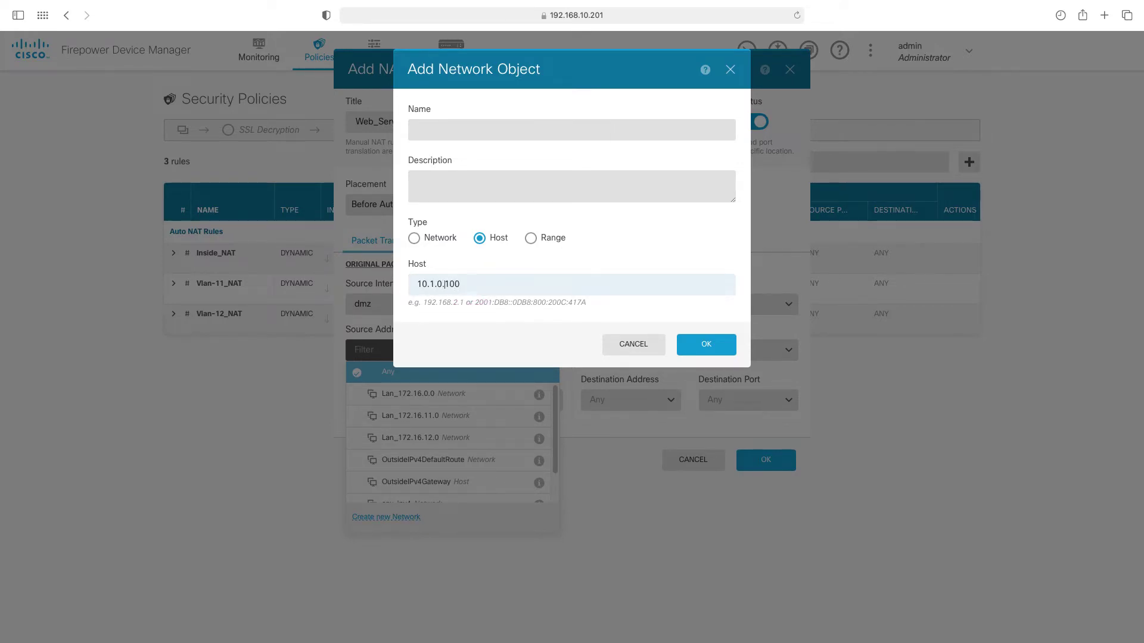
left_click(465, 128)
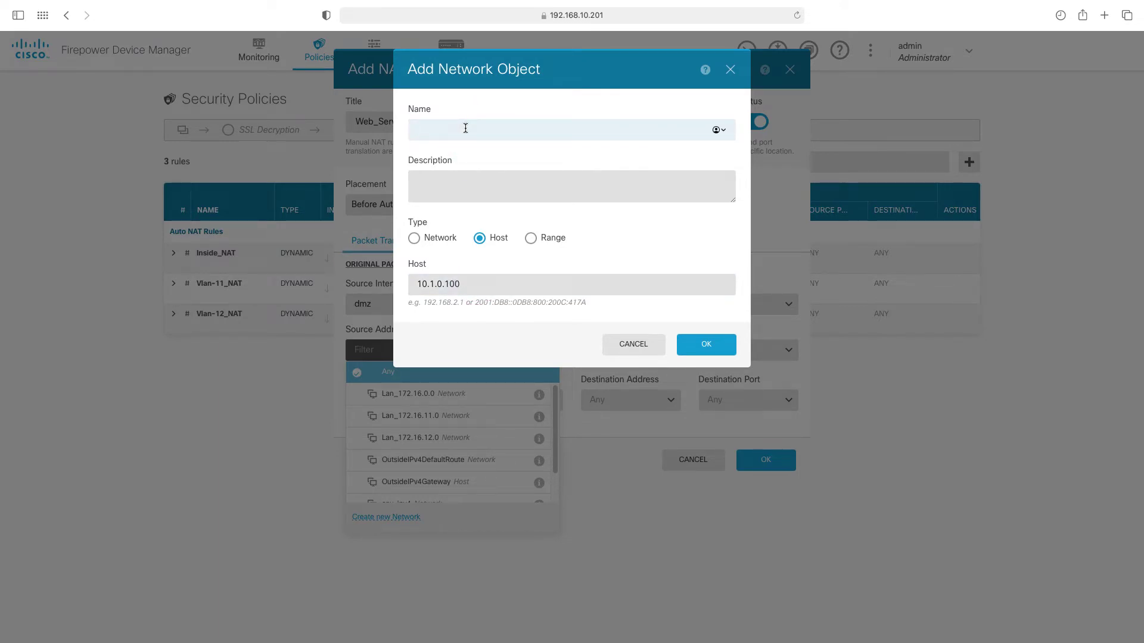
type("Web_Server_LAN_IP")
left_click(706, 344)
scroll(455, 465, "down", 3)
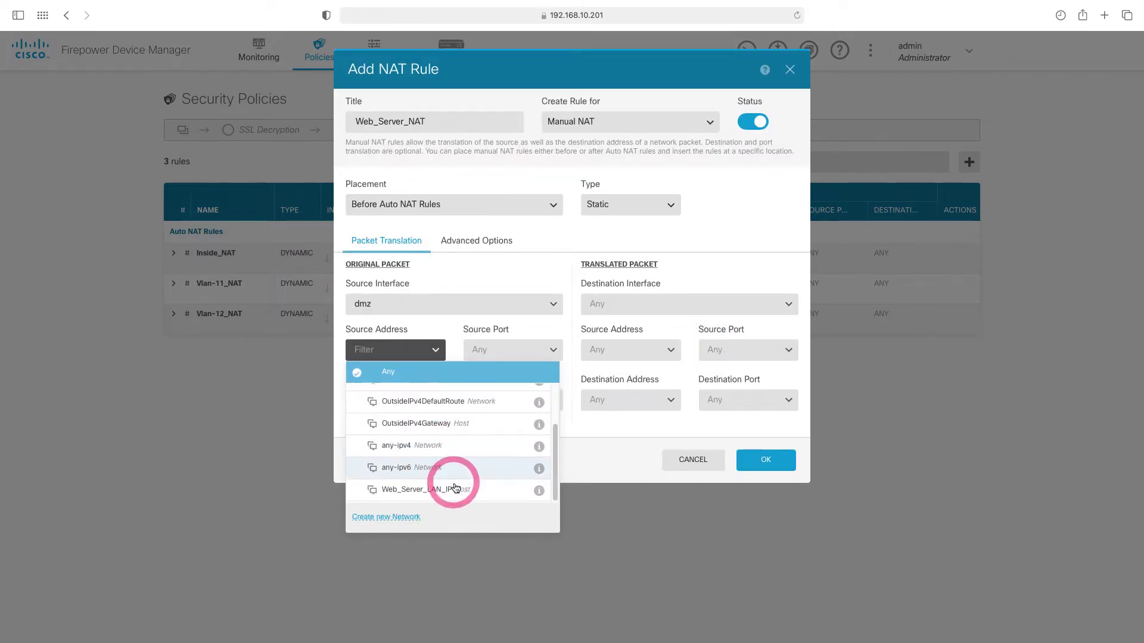
left_click(459, 492)
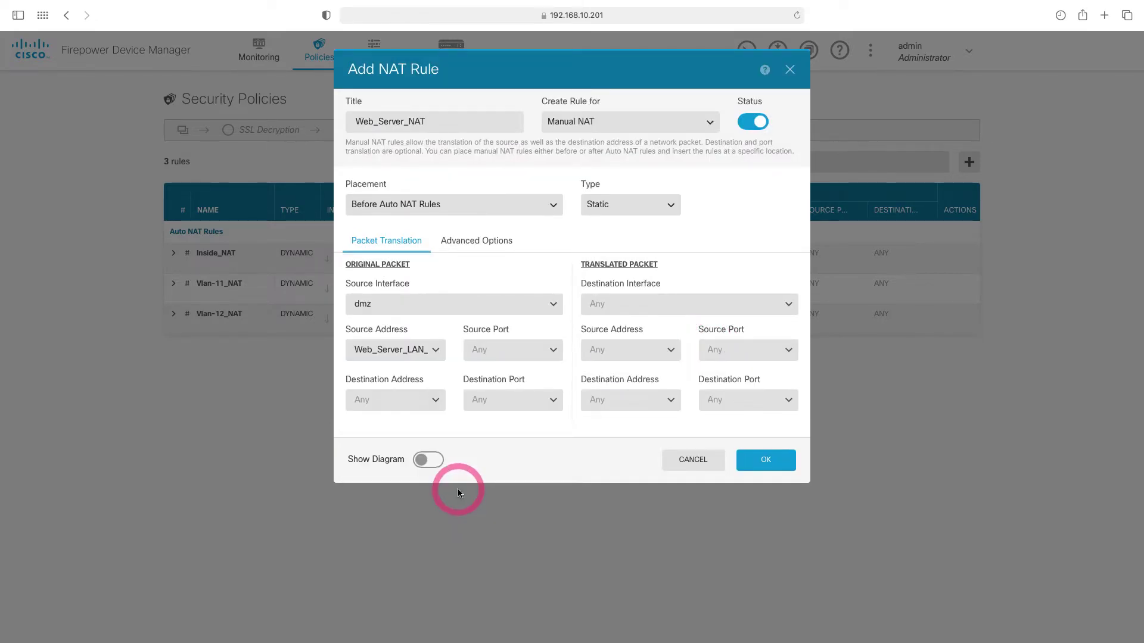
Set the rule's destination interface to outside
left_click(731, 308)
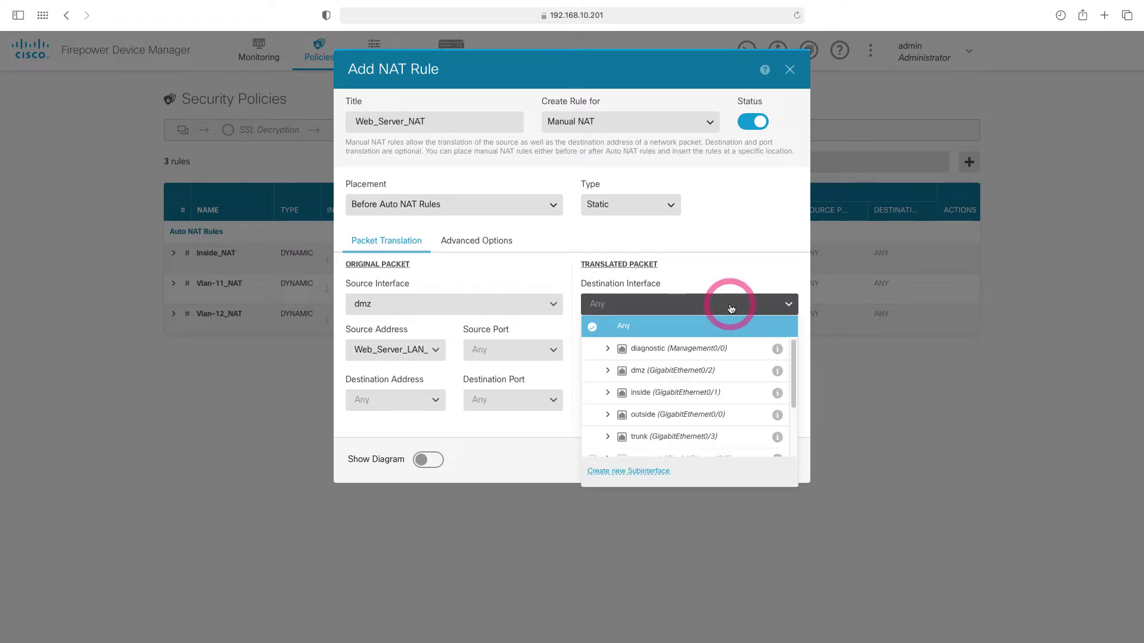
left_click(728, 416)
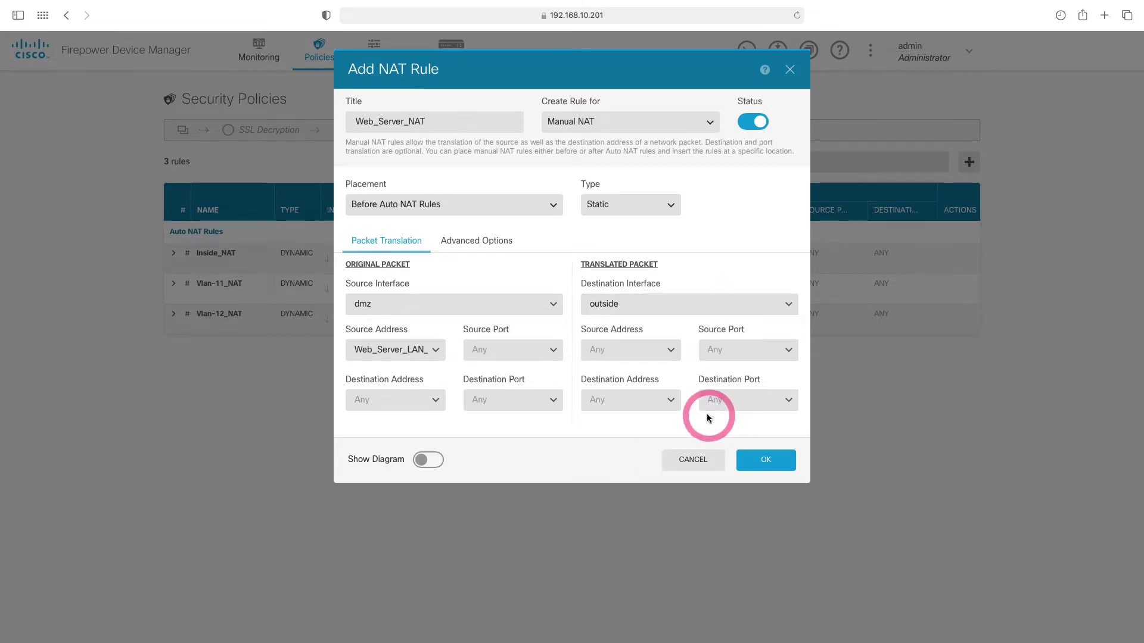
left_click(676, 358)
left_click_drag(684, 428, 647, 522)
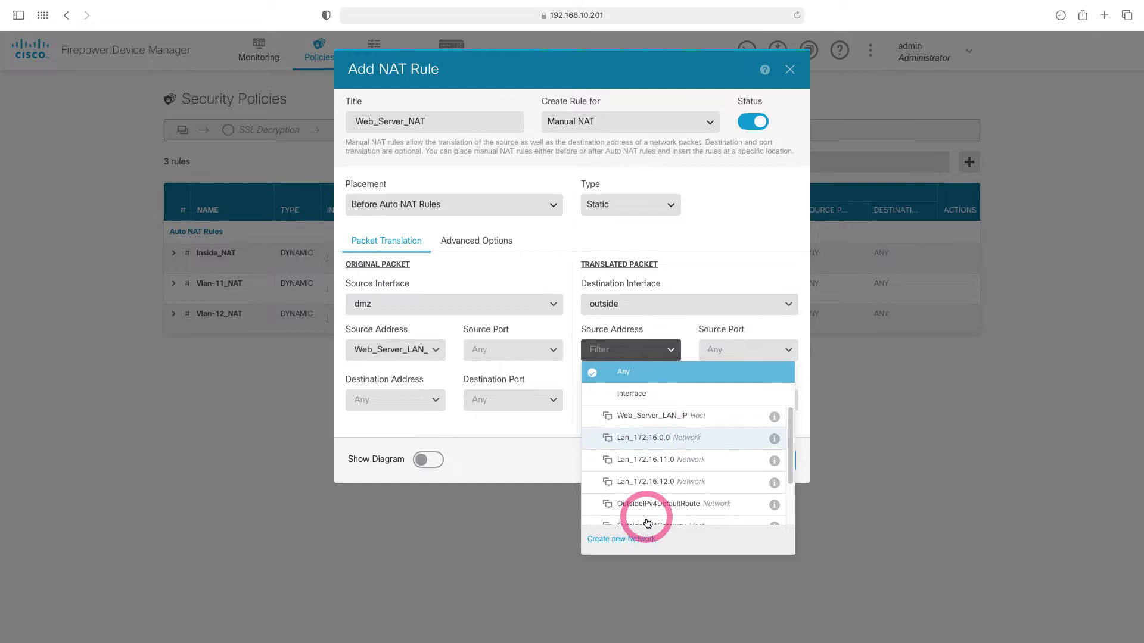
Add host object Web_Server_WAN_IP at 44.34.0.100 and select it as translated source address
left_click(634, 538)
left_click(479, 238)
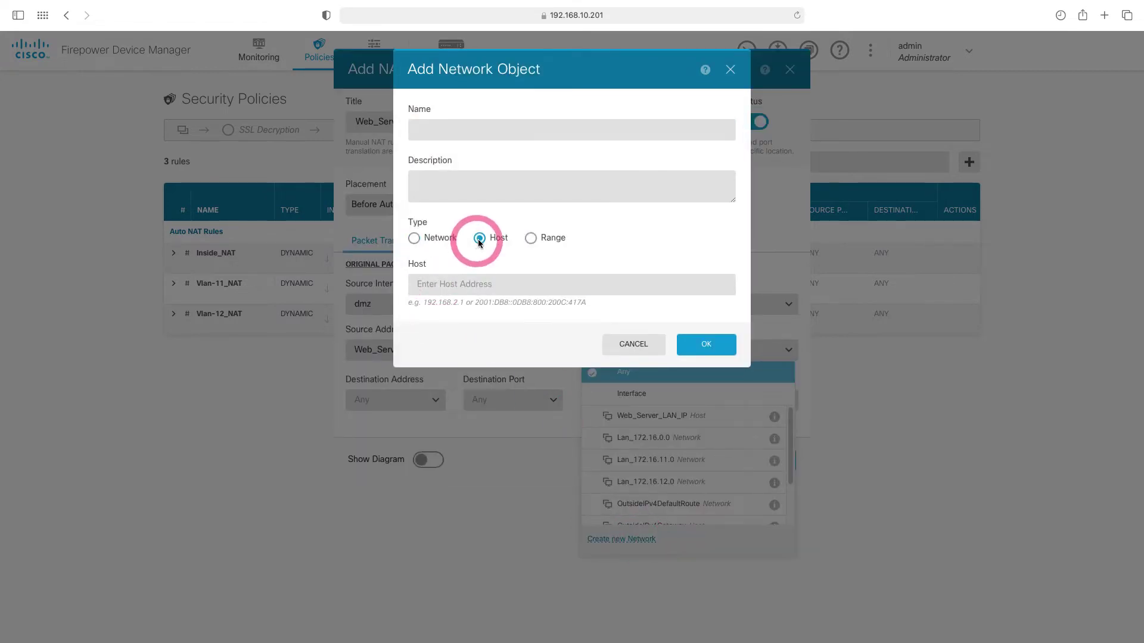
left_click(468, 286)
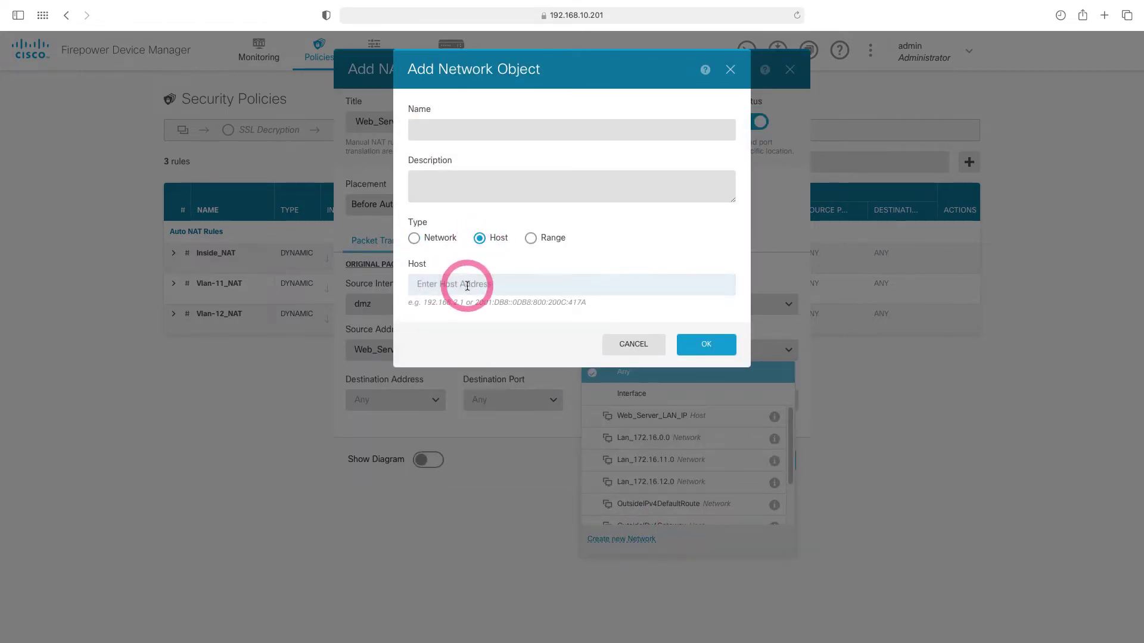
type("44.34.0.100")
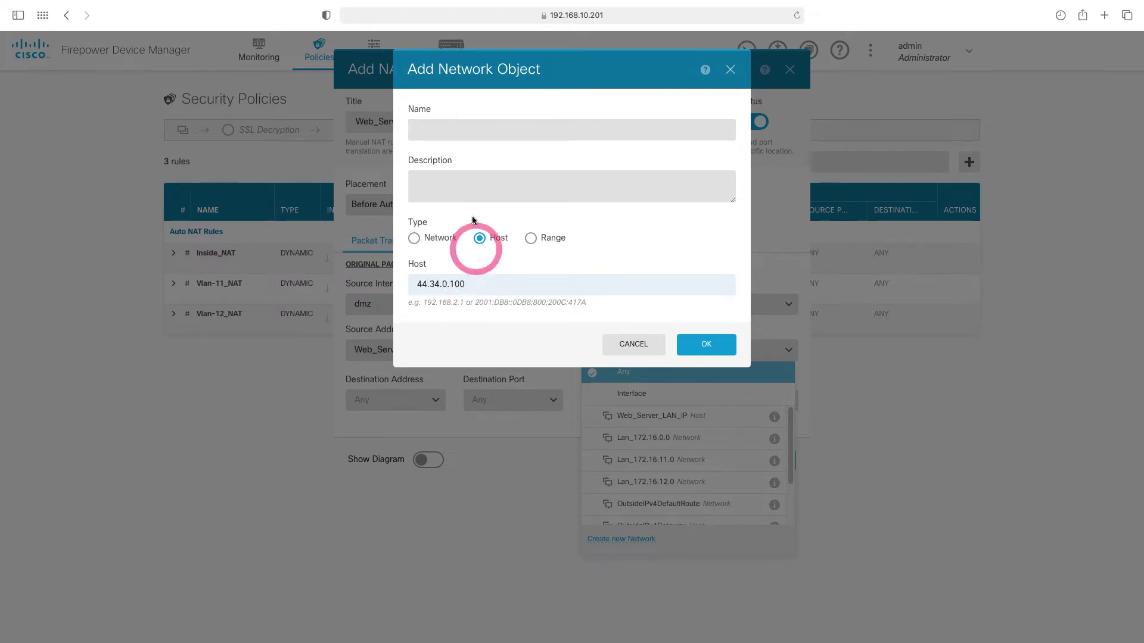
left_click(462, 128)
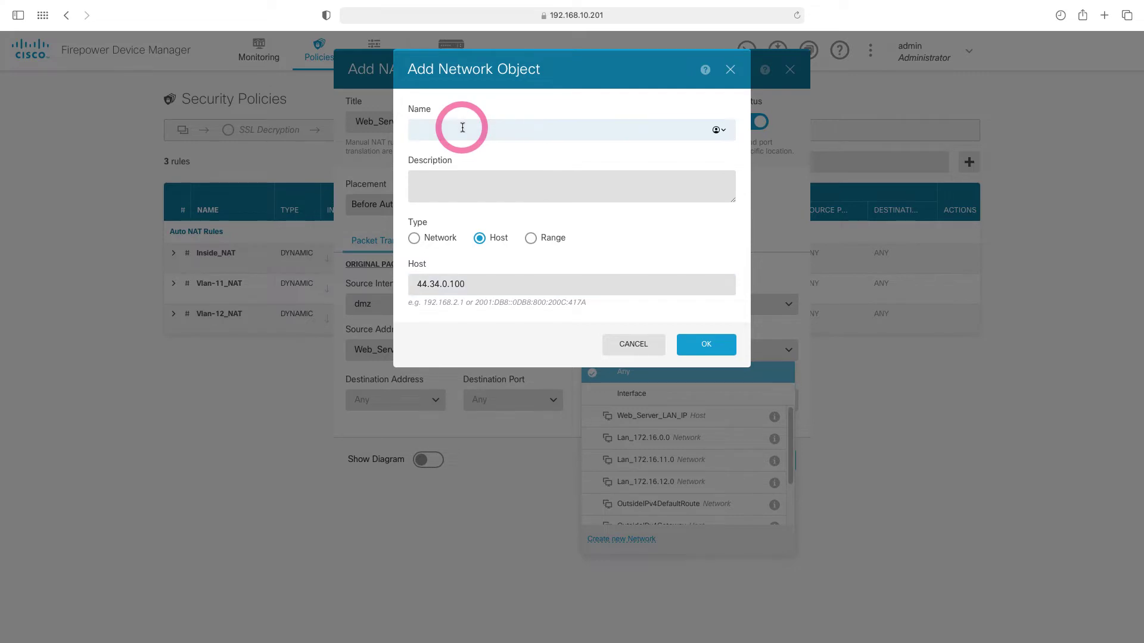
type("Web")
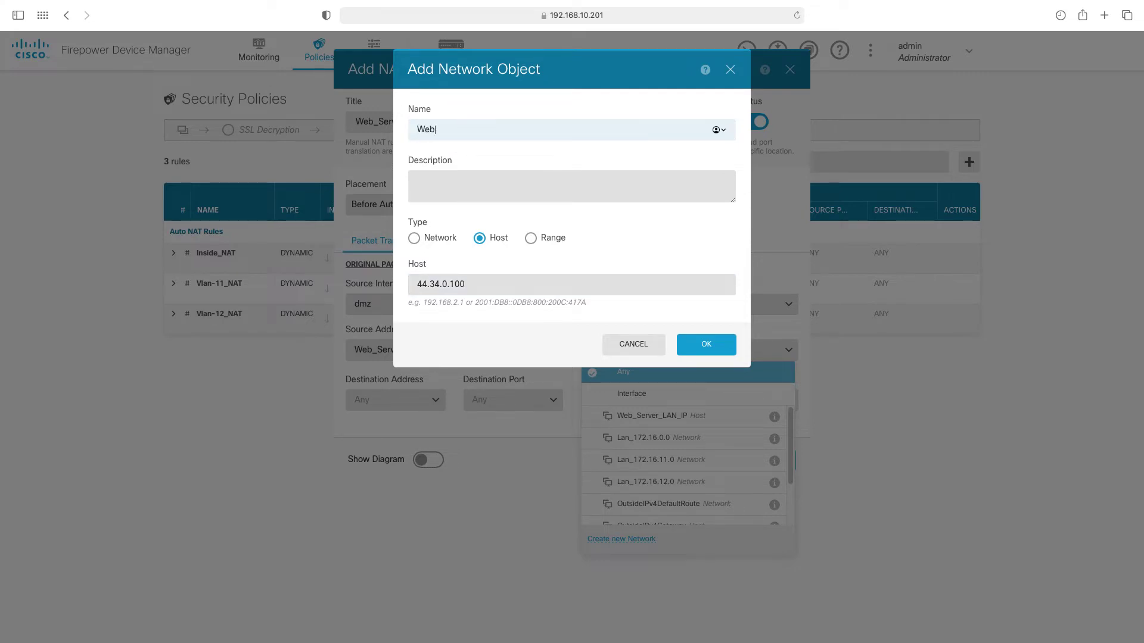
type("_IP")
left_click(685, 344)
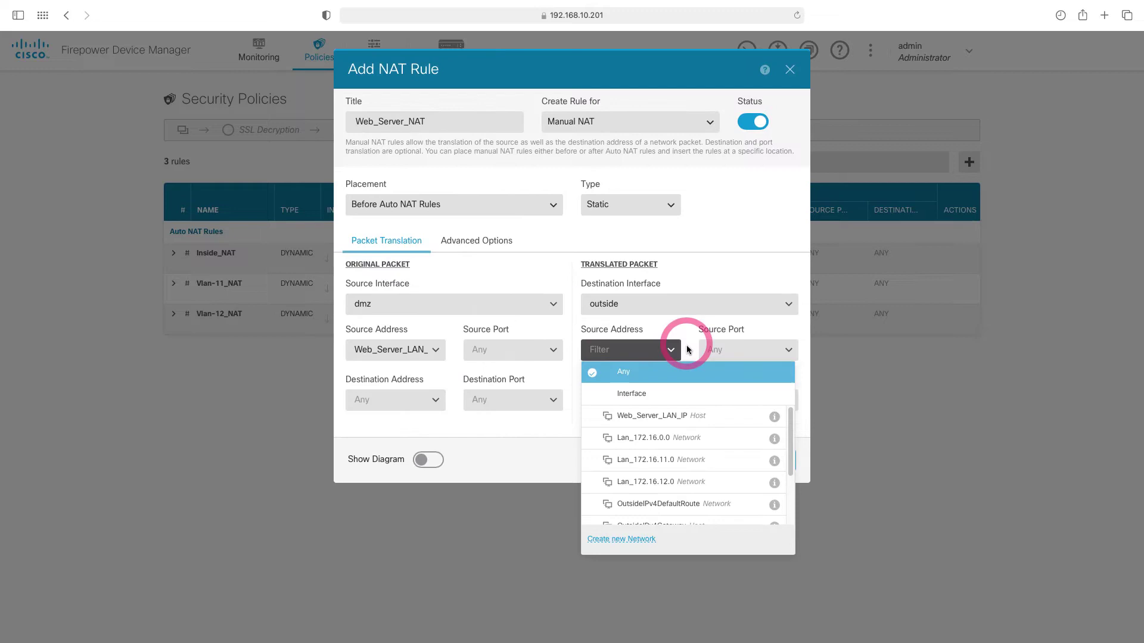
scroll(684, 414, "down", 3)
left_click(673, 514)
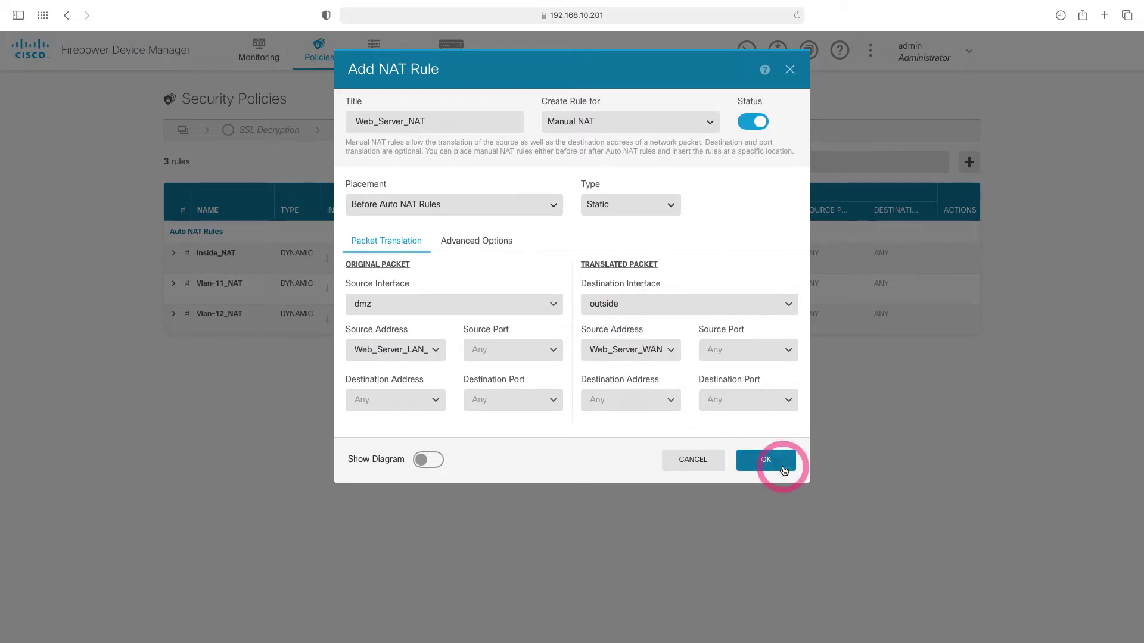
Save Web_Server_NAT as the first manual static rule and switch to Access Control
left_click(766, 459)
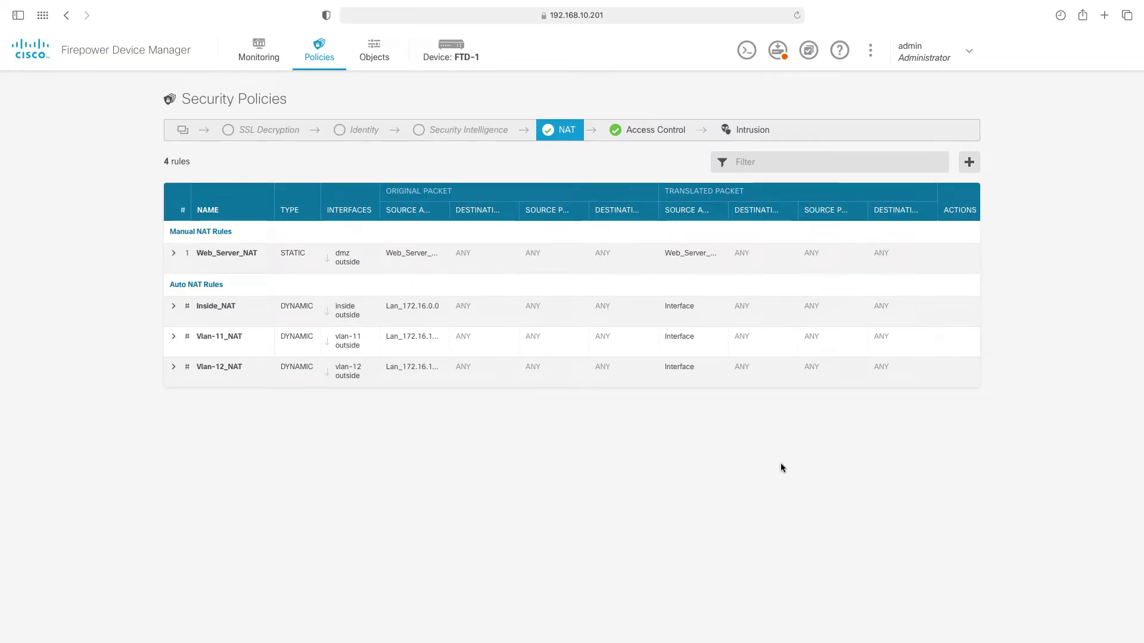
left_click(655, 133)
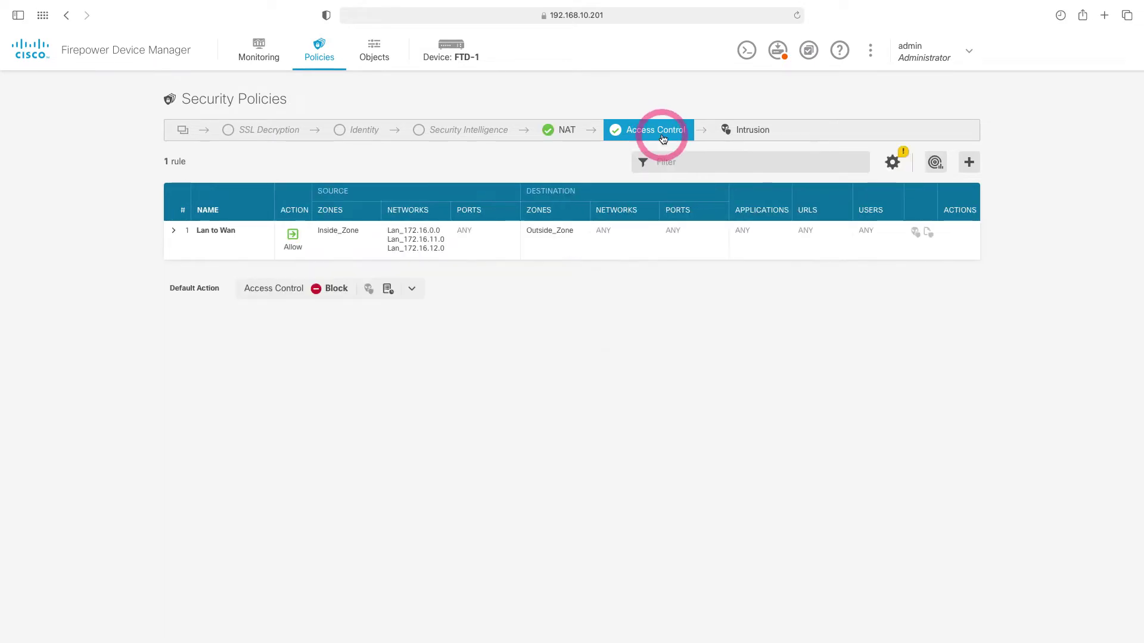
Start a new access rule titled Web Server Izin with source zone DMZ_Zone
left_click(968, 166)
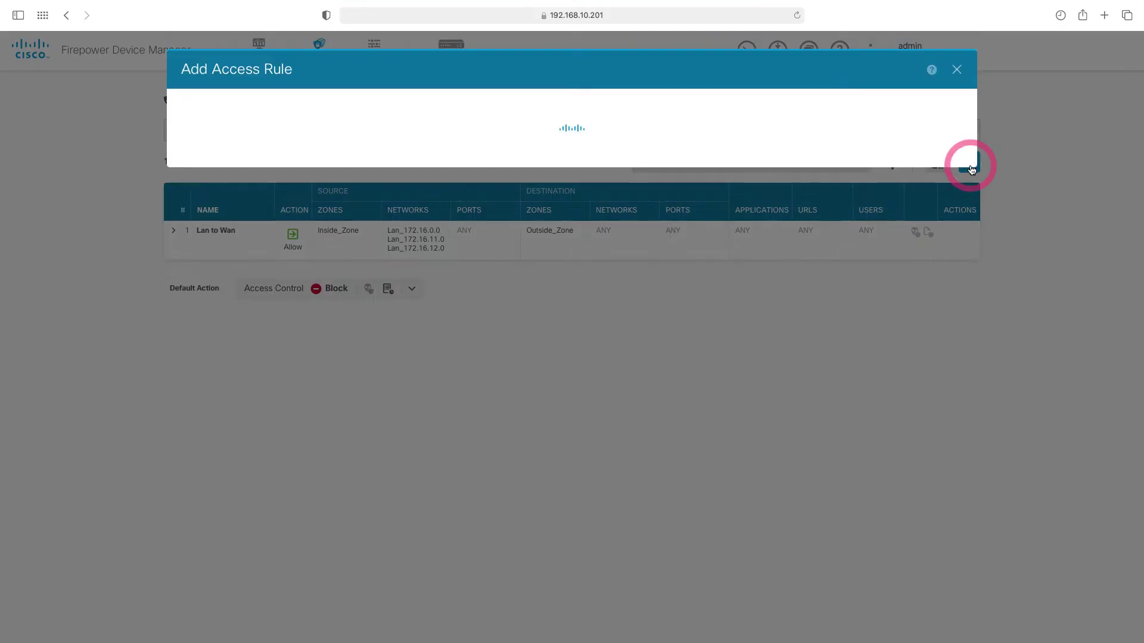
left_click(391, 124)
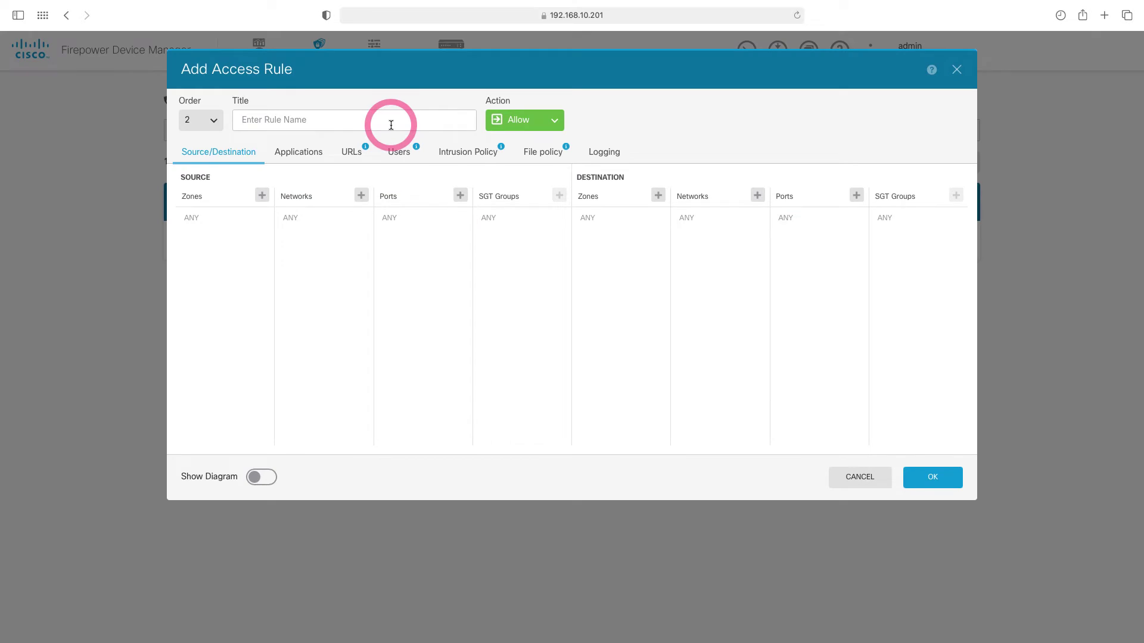
type("Web Server Izin")
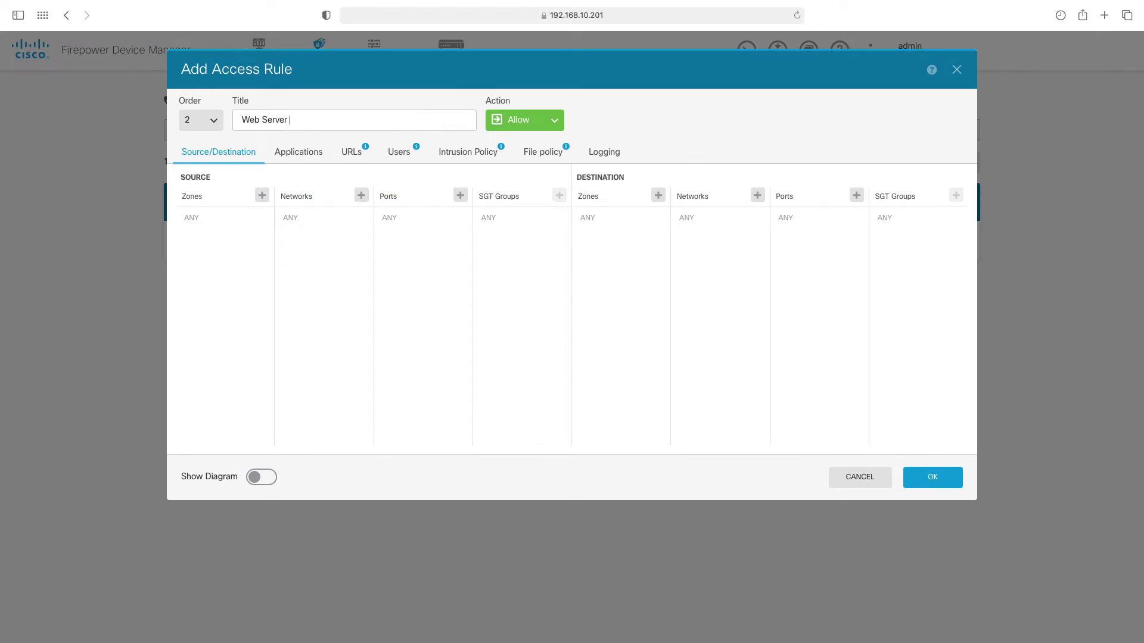
left_click(261, 196)
left_click(252, 249)
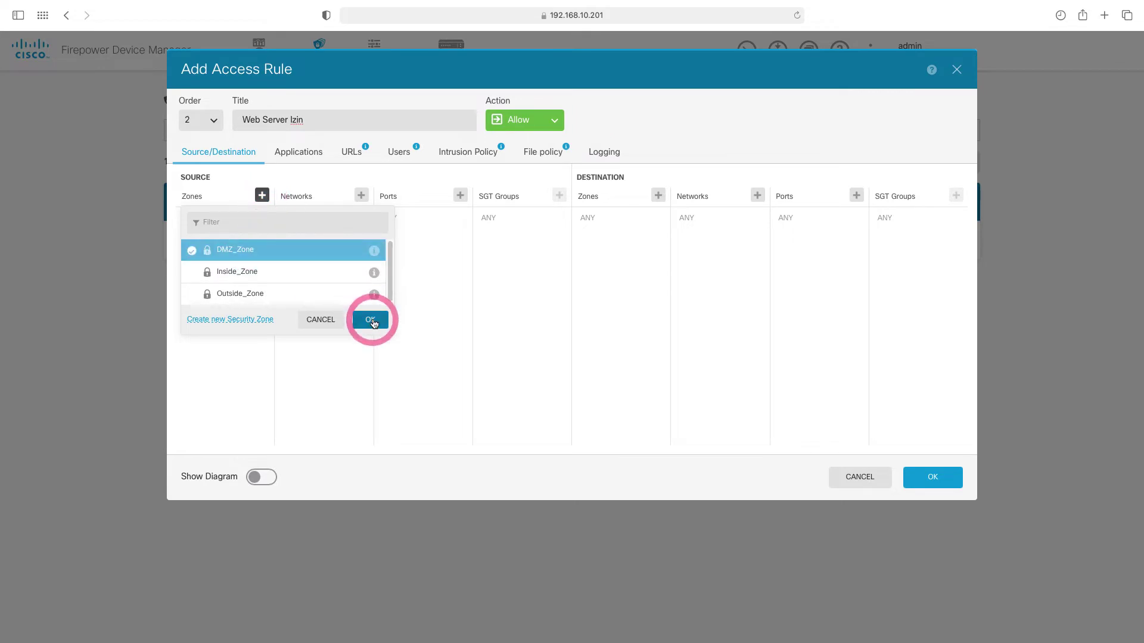
left_click(370, 320)
Set source network Web_Server_LAN_IP and destination zone Outside_Zone
left_click(361, 195)
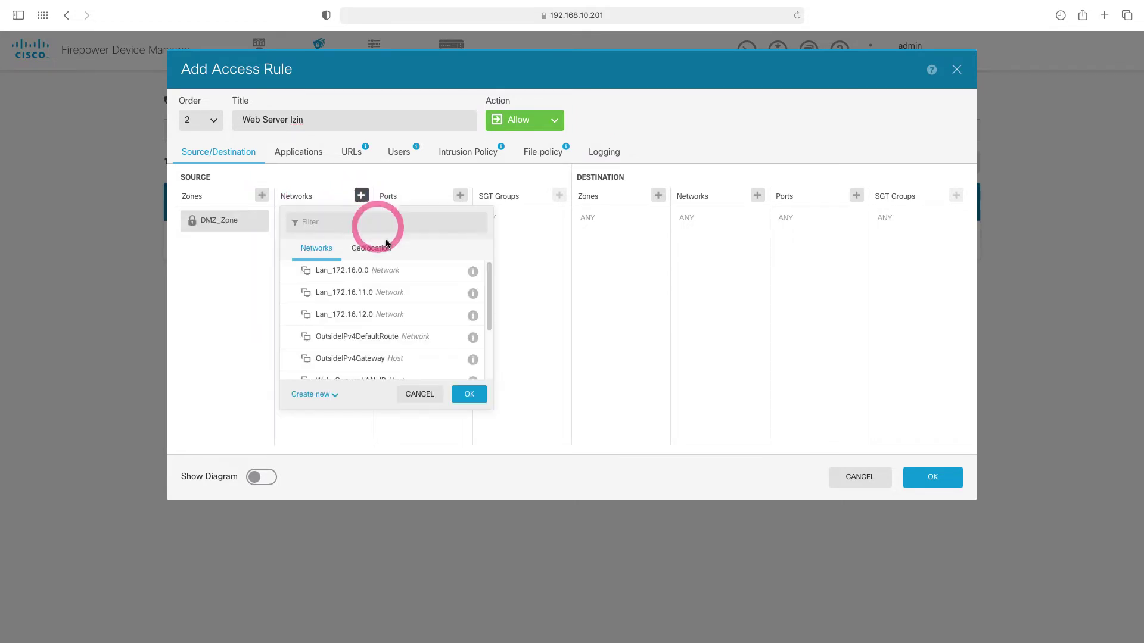
scroll(401, 296, "down", 3)
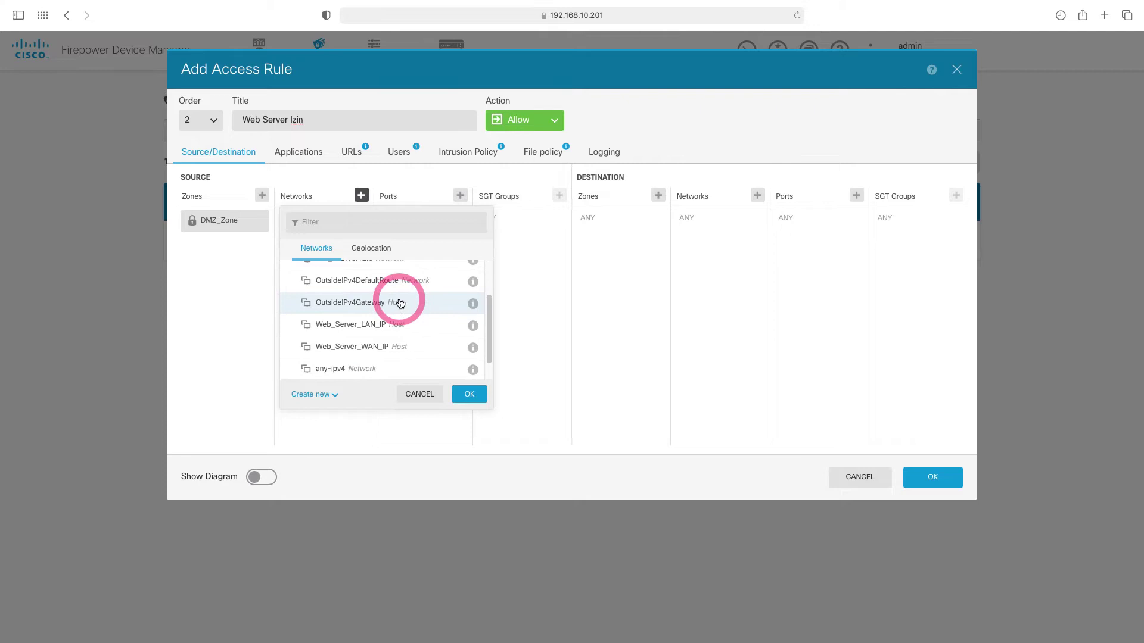
left_click(429, 325)
left_click(469, 394)
left_click(657, 195)
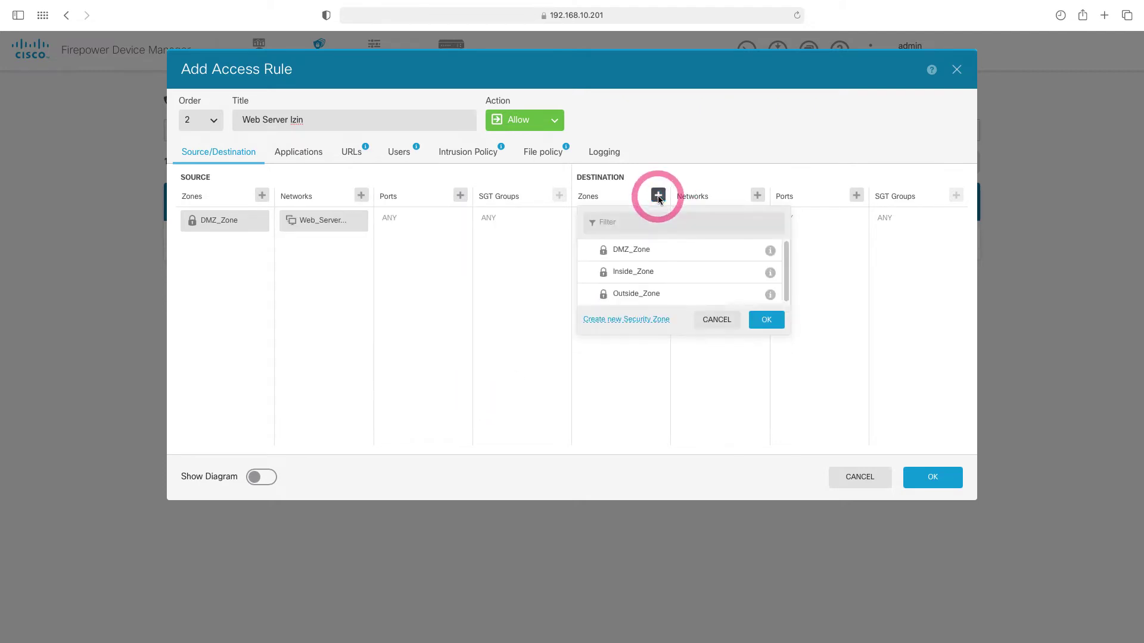
left_click(651, 295)
left_click(766, 320)
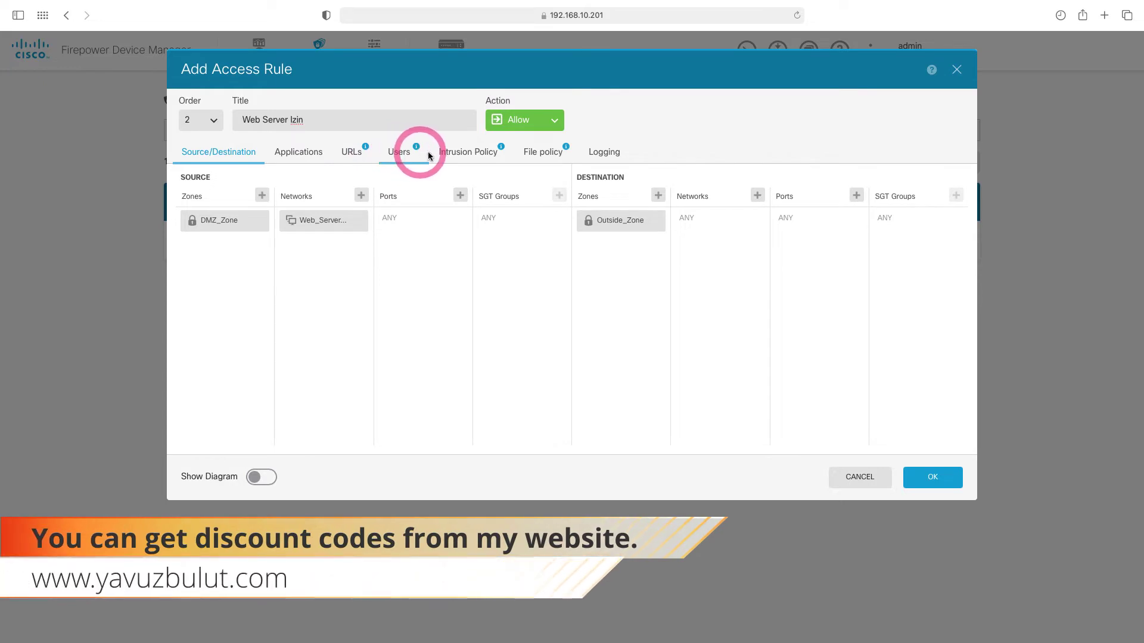
Log connections at beginning and end, then save the Web Server Izin rule
left_click(603, 153)
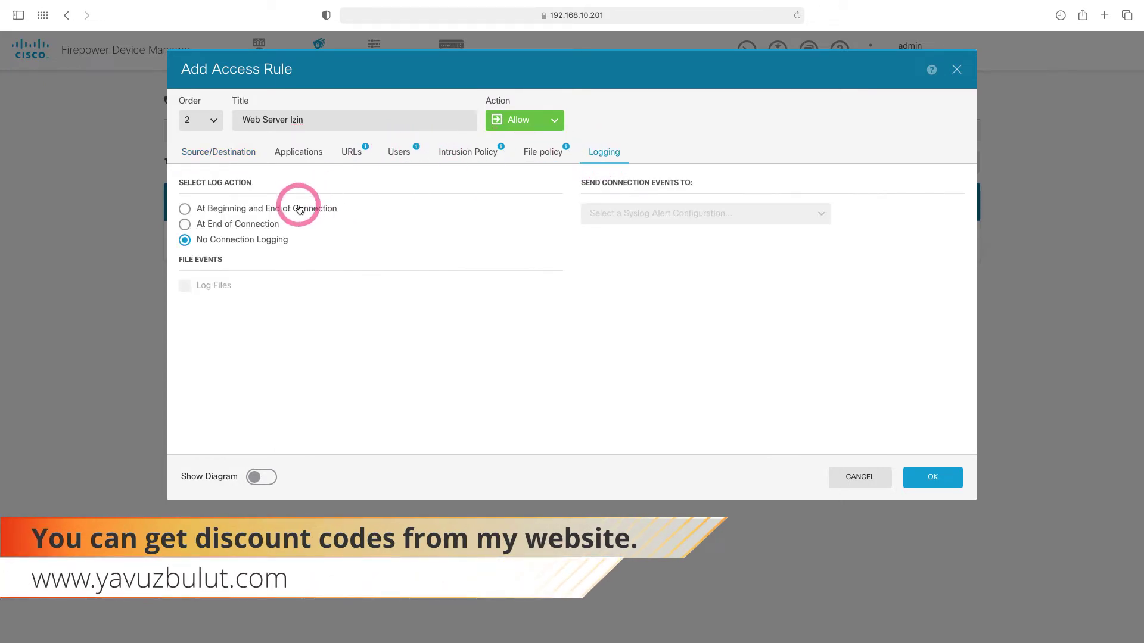
left_click(304, 210)
left_click(932, 477)
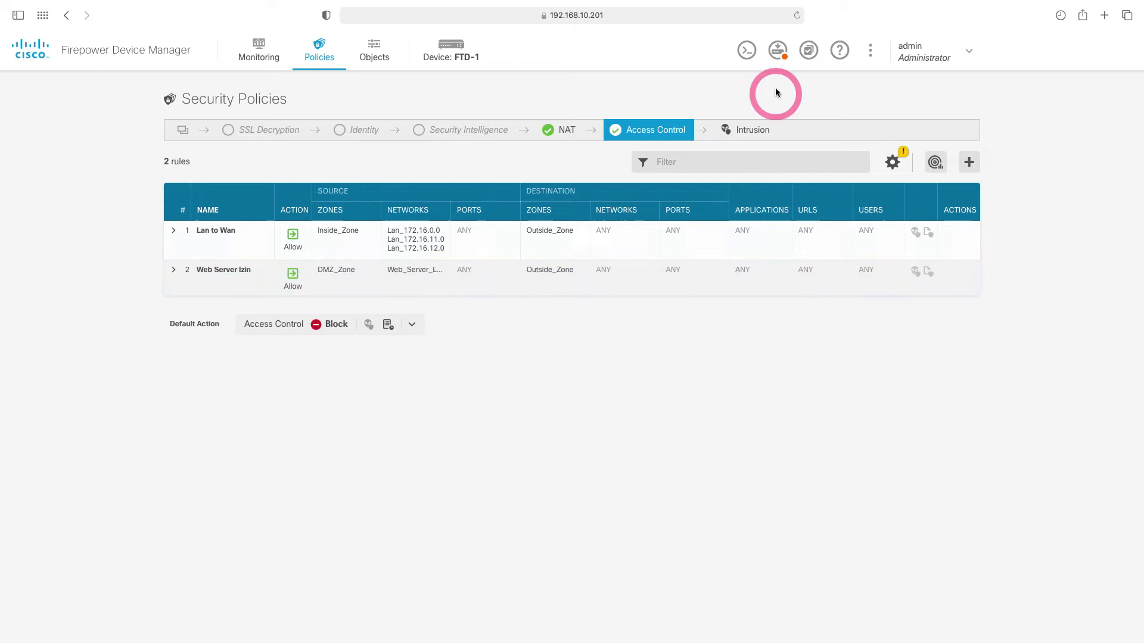
Review pending changes, deploy them to FTD-1, and monitor the deployment task
left_click(779, 53)
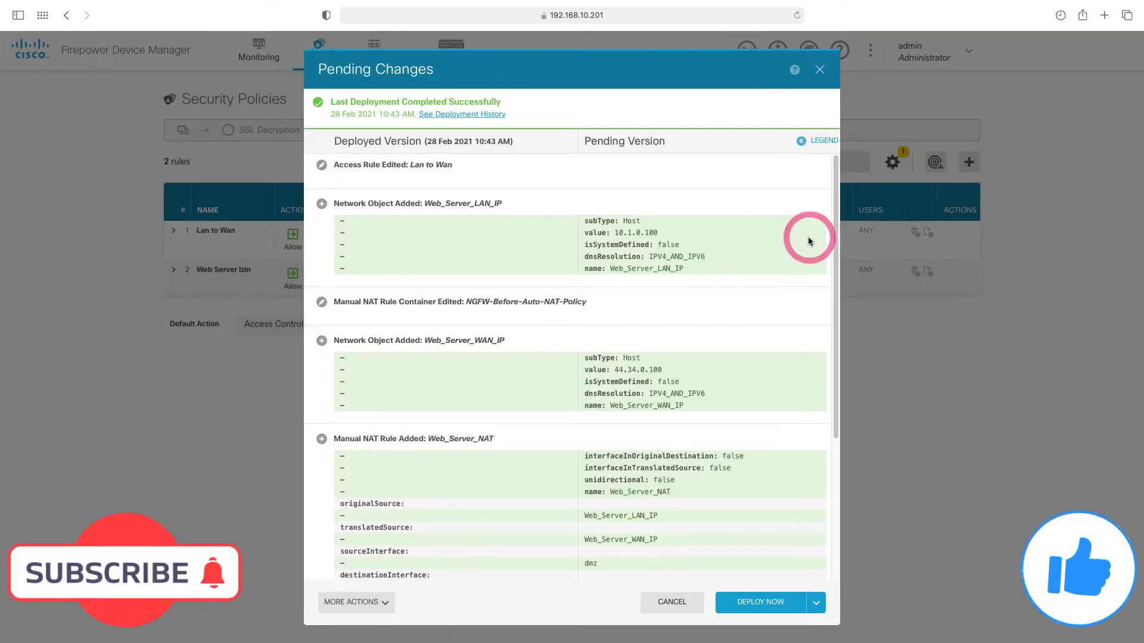
left_click(788, 600)
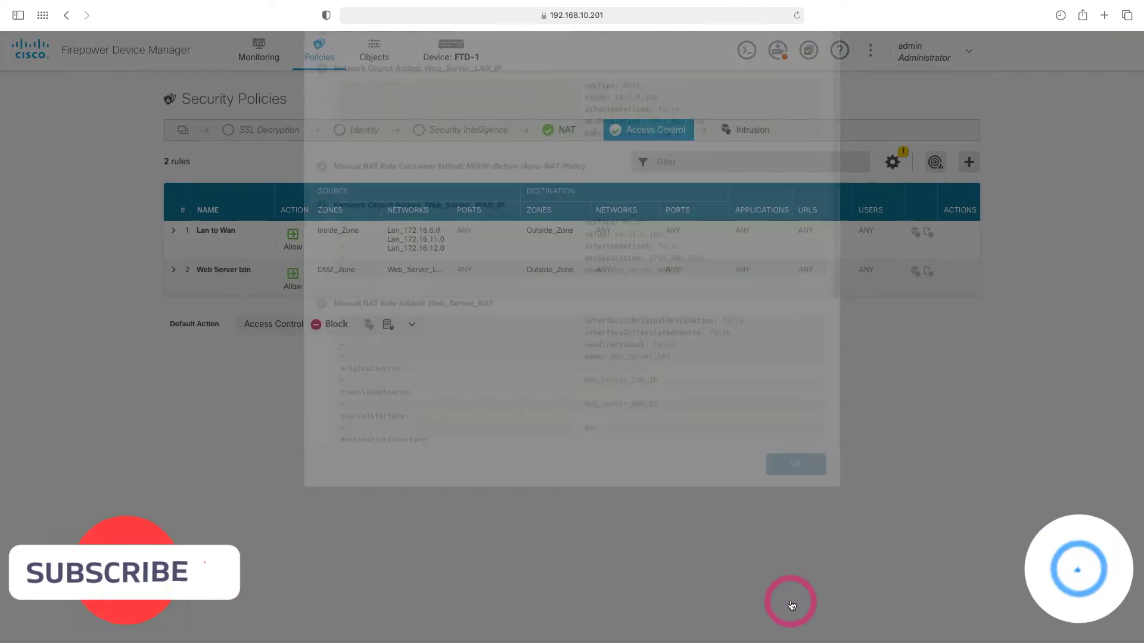
left_click(811, 54)
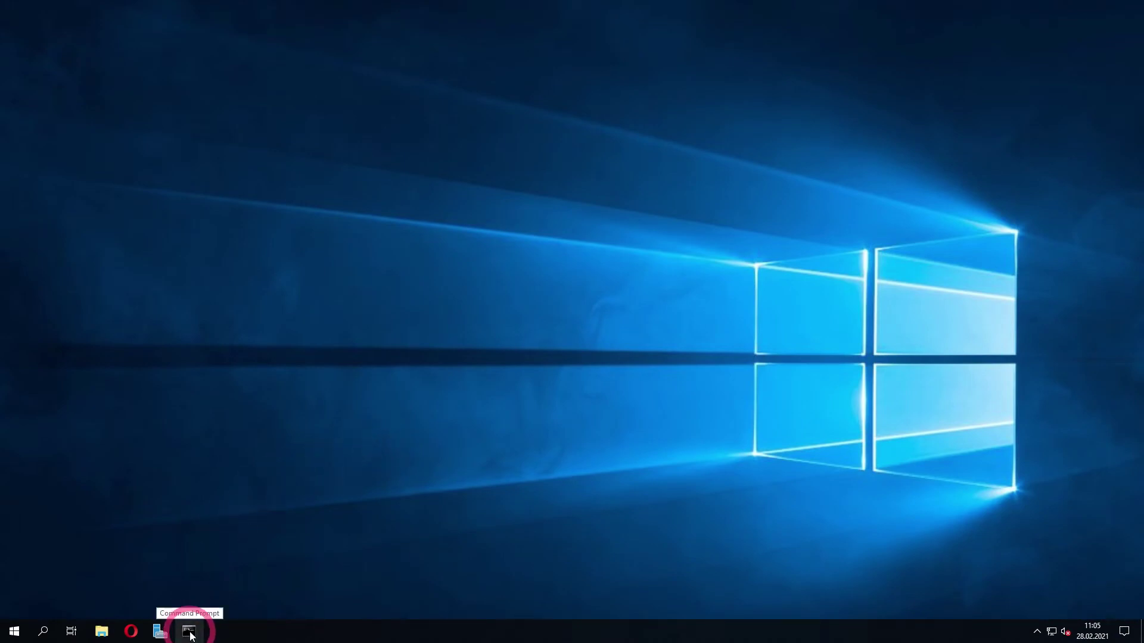
left_click(190, 632)
left_click(272, 160)
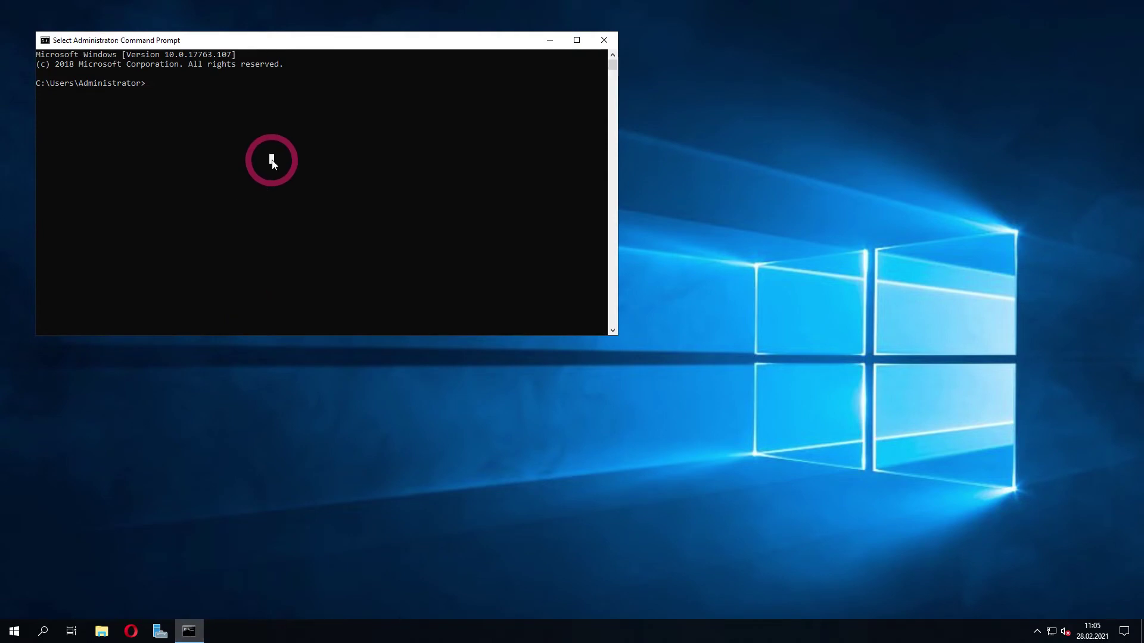
type("ipconfig")
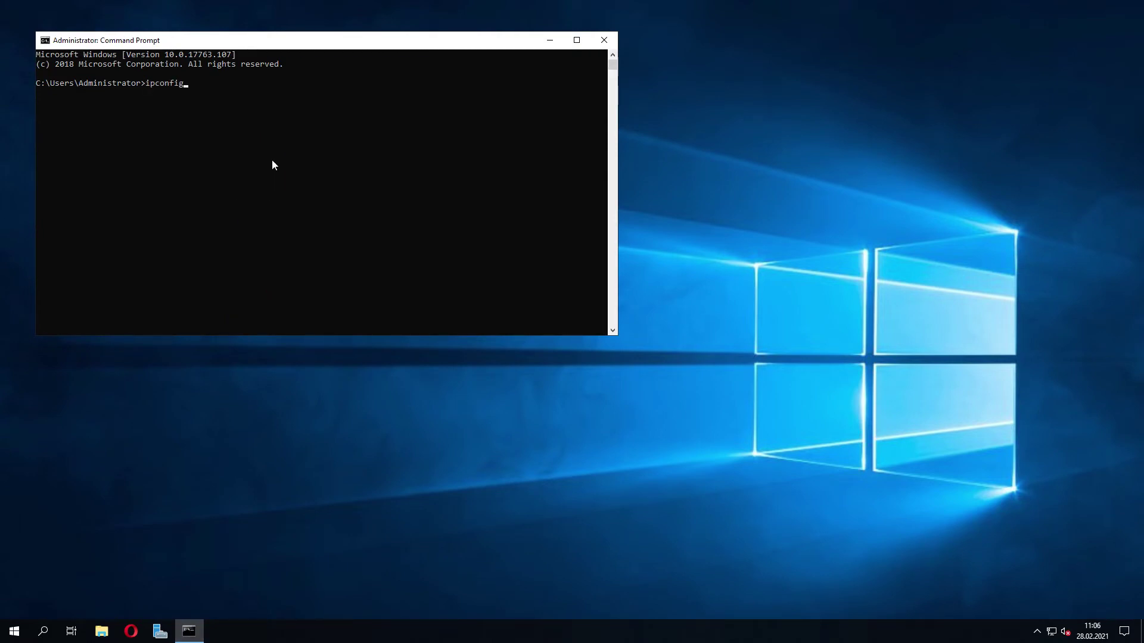
type("/all")
key("Return")
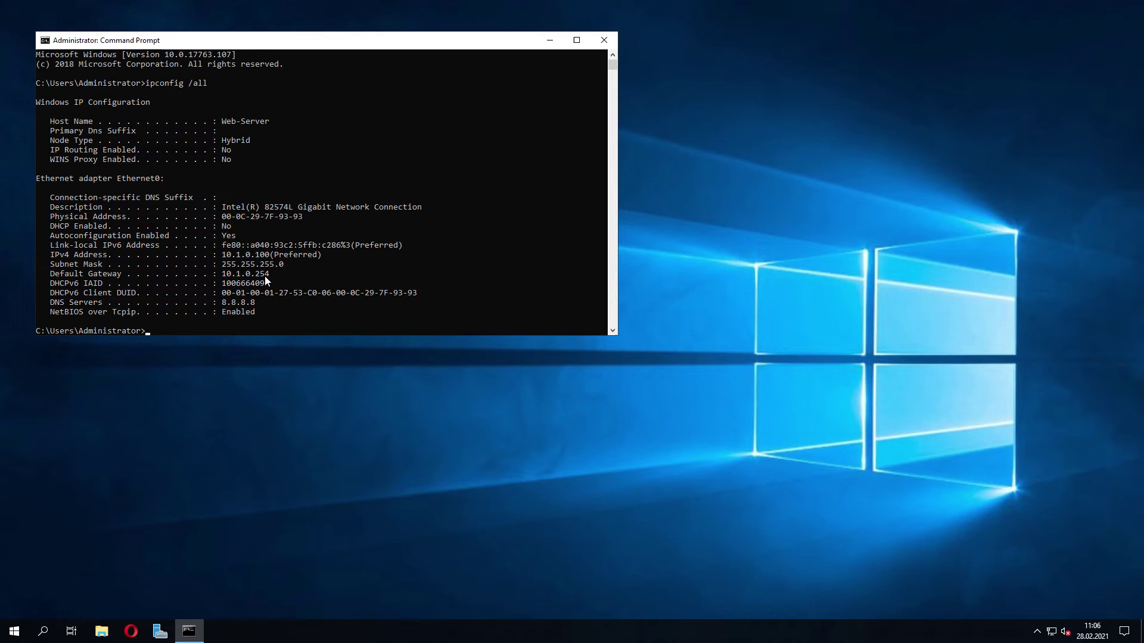
left_click(606, 38)
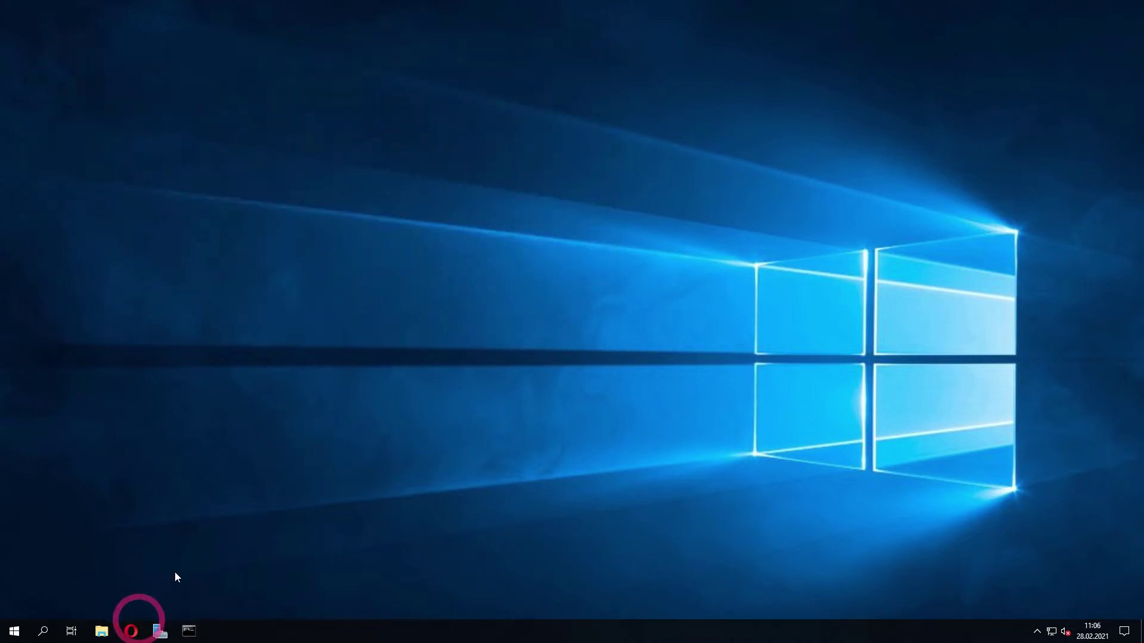
left_click(131, 632)
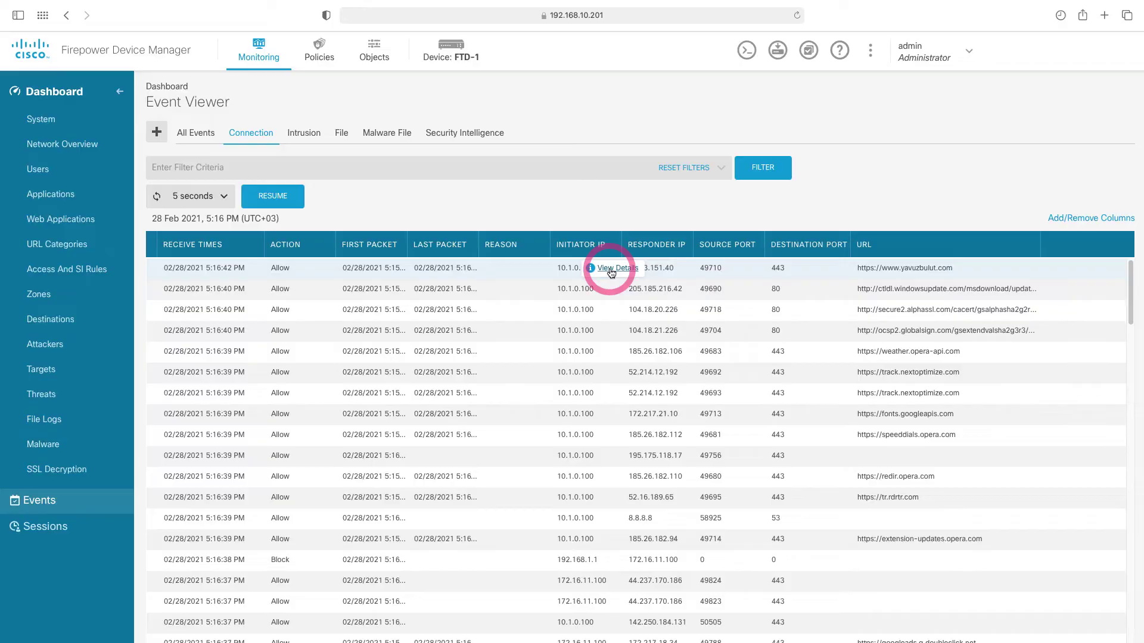
Inspect the yavuzbulut.com connection event details to confirm the Web Server Izin rule matched
left_click(613, 268)
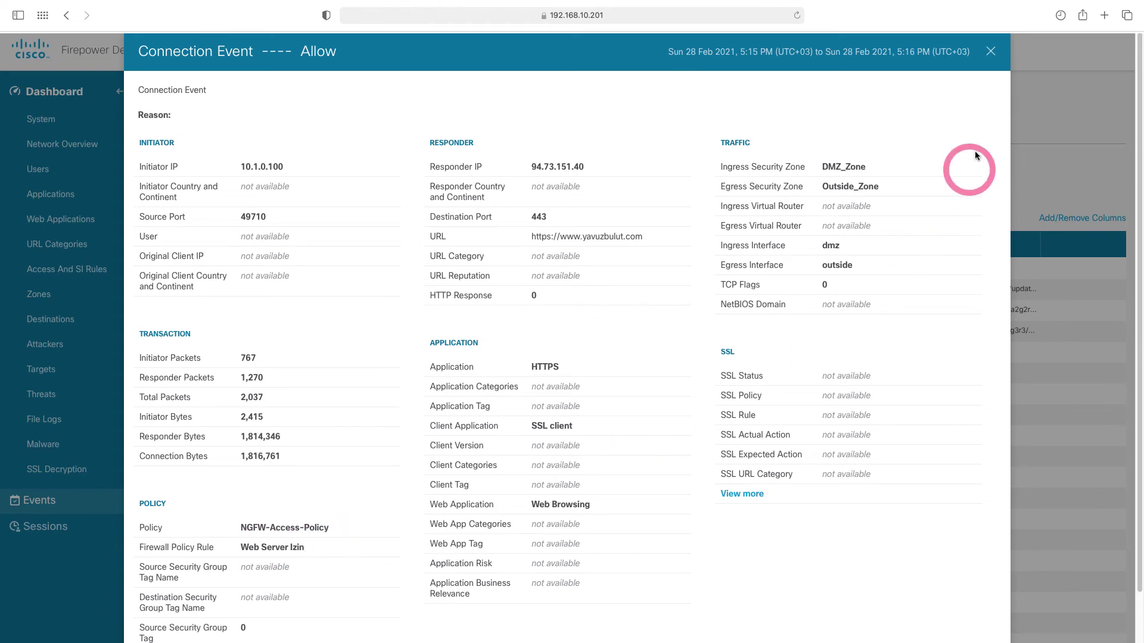
left_click(991, 52)
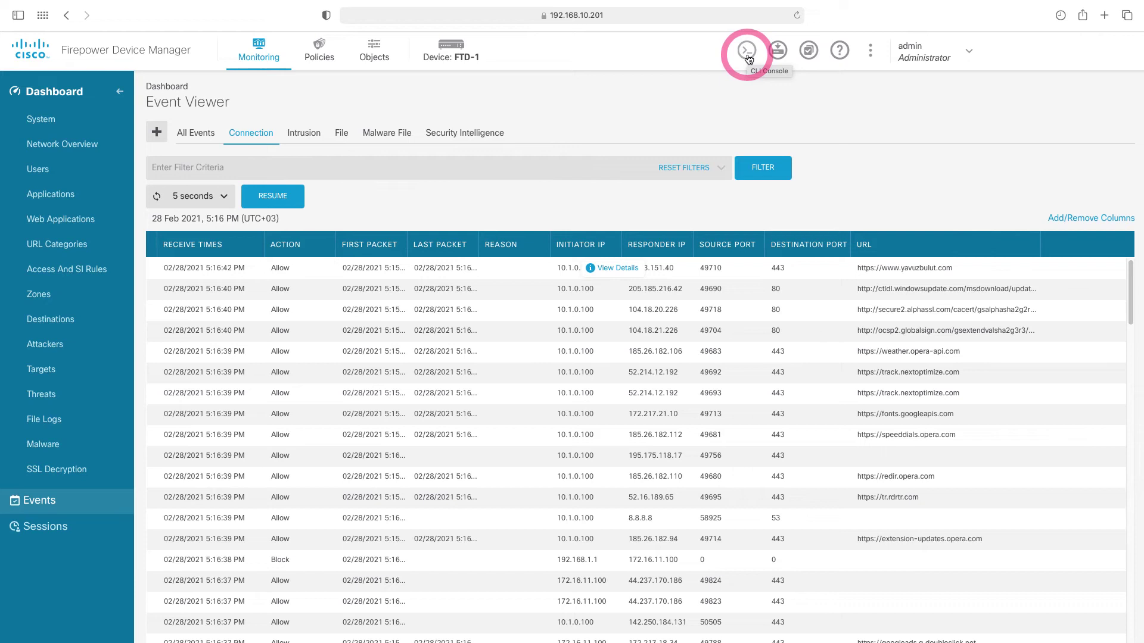
Run show xlate interface dmz in the CLI console, confirming 10.1.0.100 maps to 44.34.0.100
left_click(747, 52)
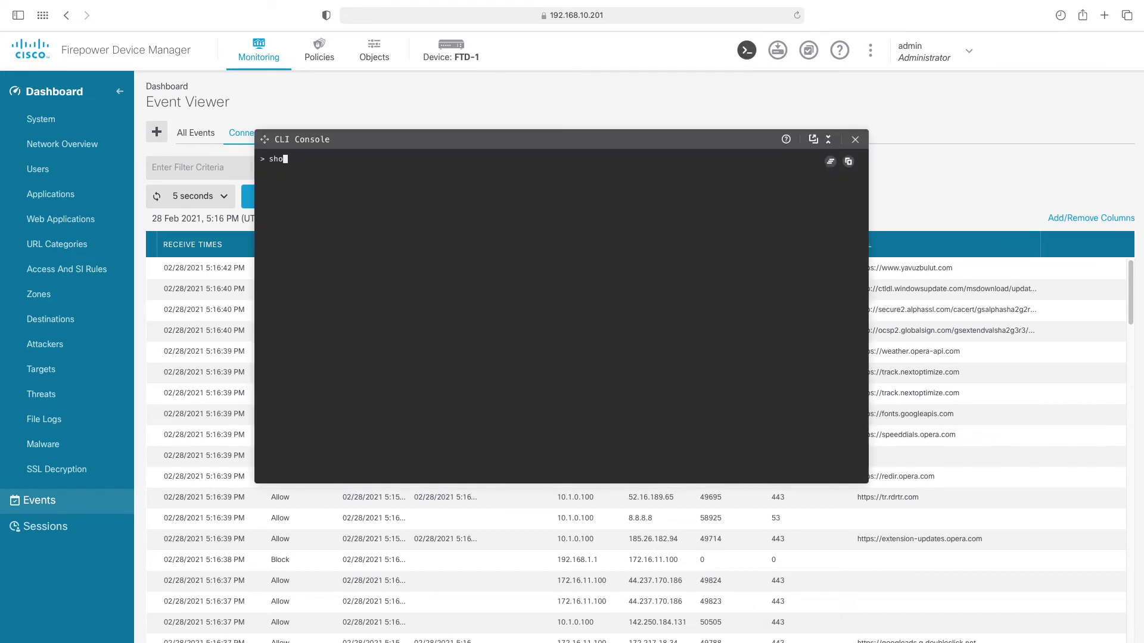
type("show xlate interface dm")
key("Return")
key("Up")
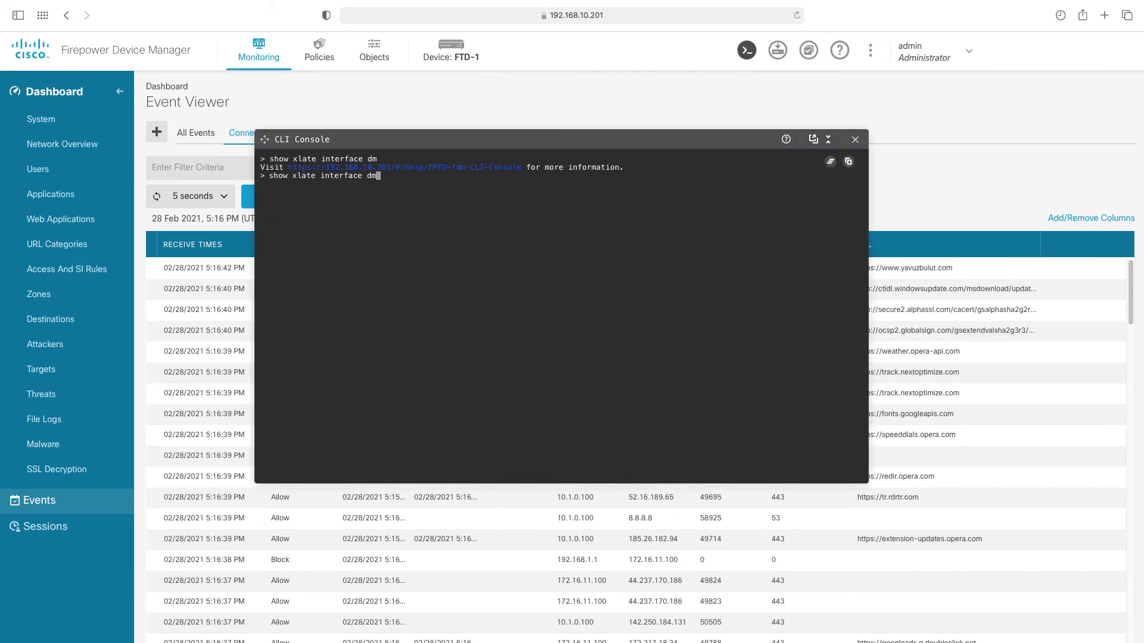
type("z")
key("Return")
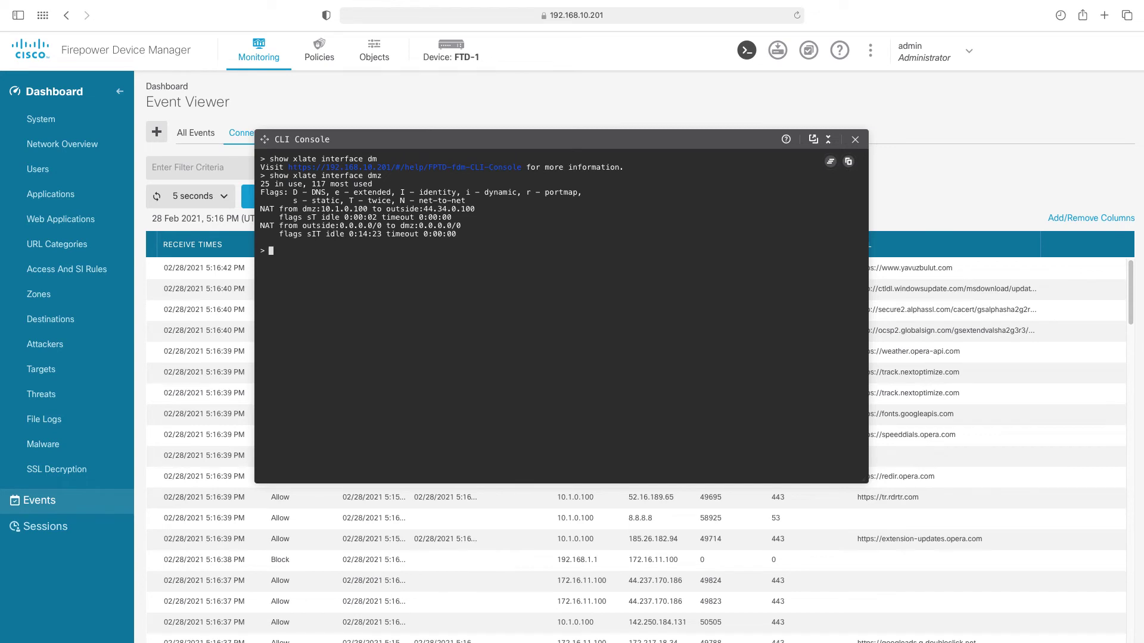
left_click_drag(307, 209, 476, 209)
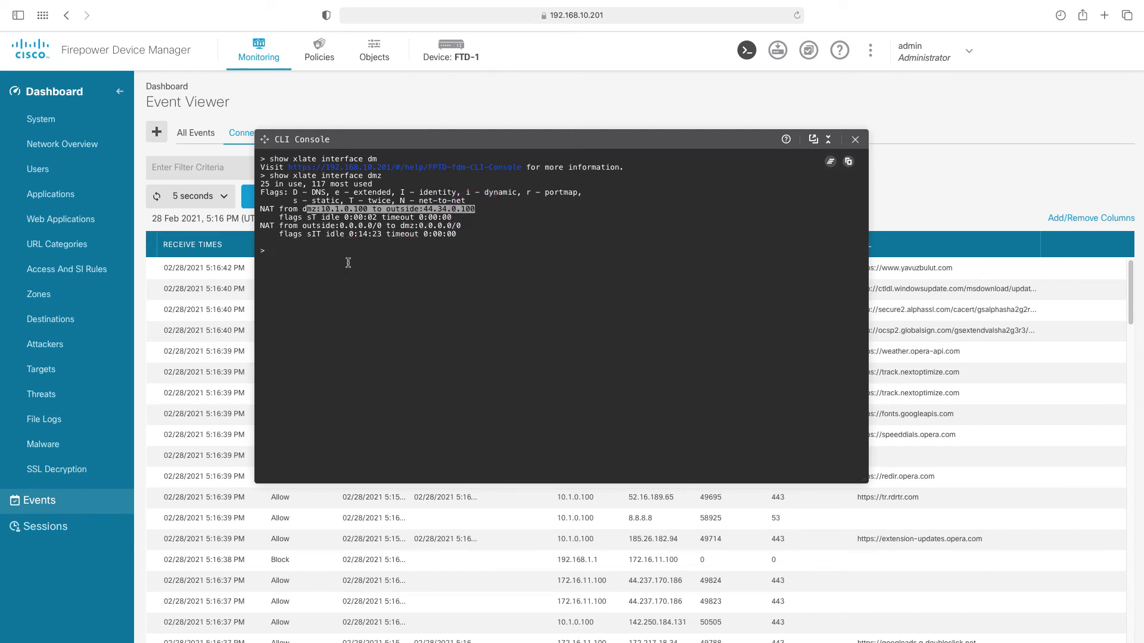
Run show xlate interface vlan-11 to check its PAT to 44.34.0.1
type("show xlate interface vlan-11")
key("Return")
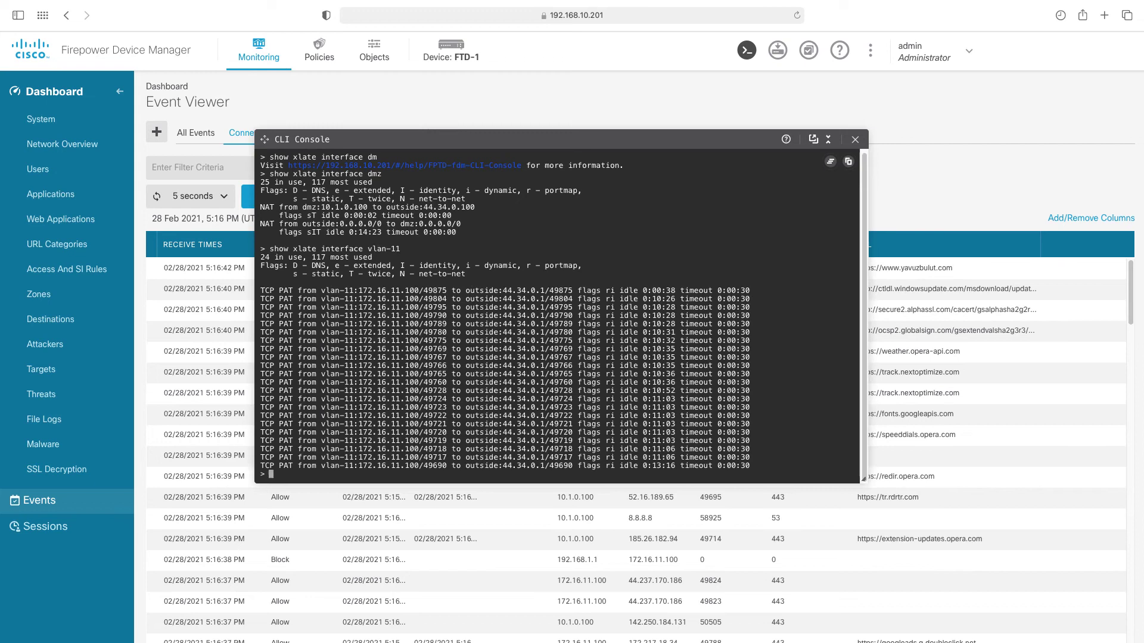
left_click(380, 333)
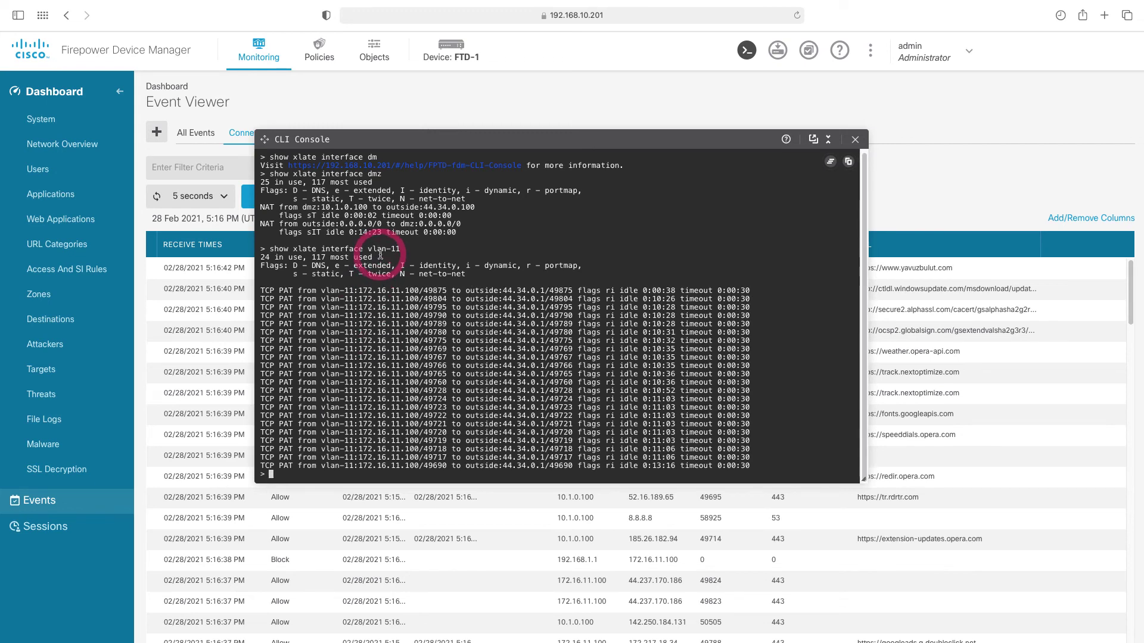